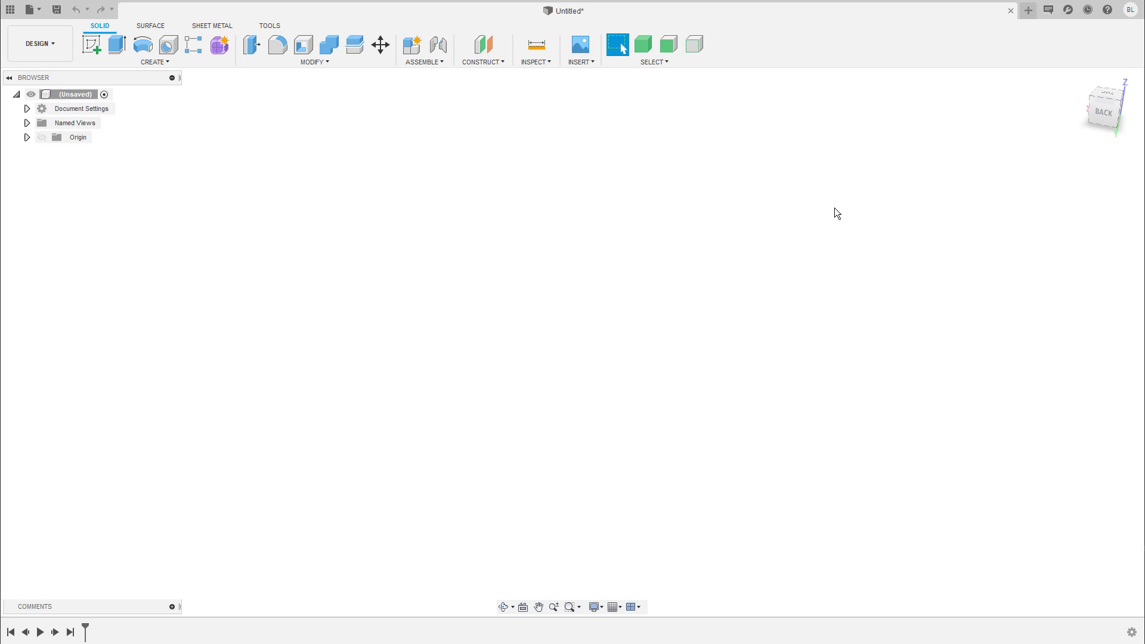
# Switch from Design to the Manufacture workspace, then back to Design
pyautogui.click(57, 52)
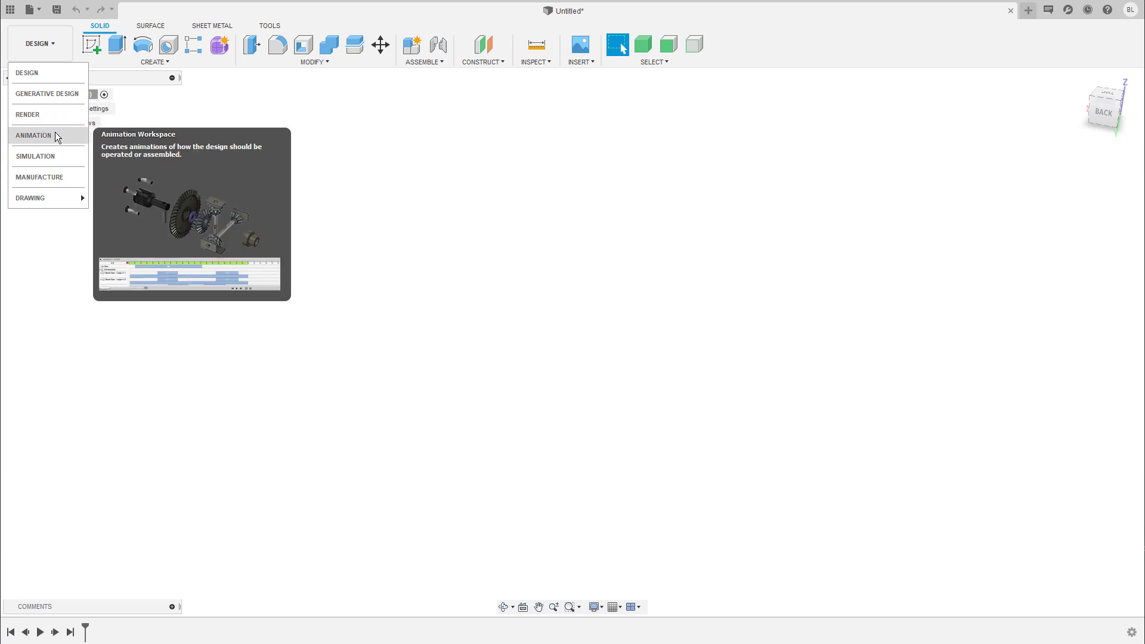
pyautogui.click(52, 177)
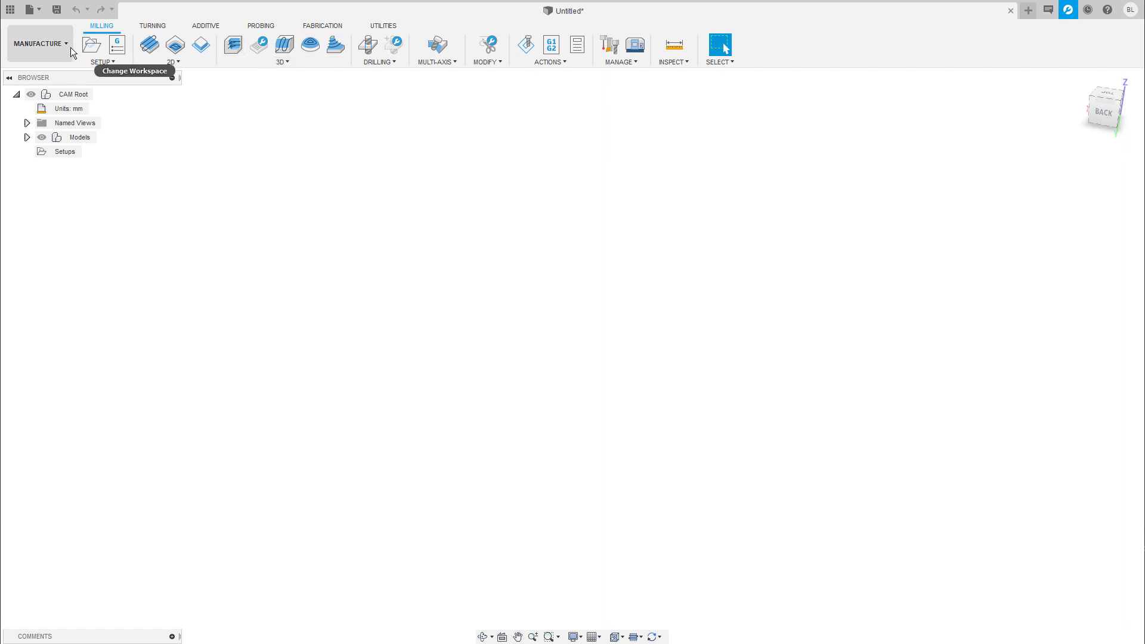
pyautogui.click(46, 55)
pyautogui.click(48, 74)
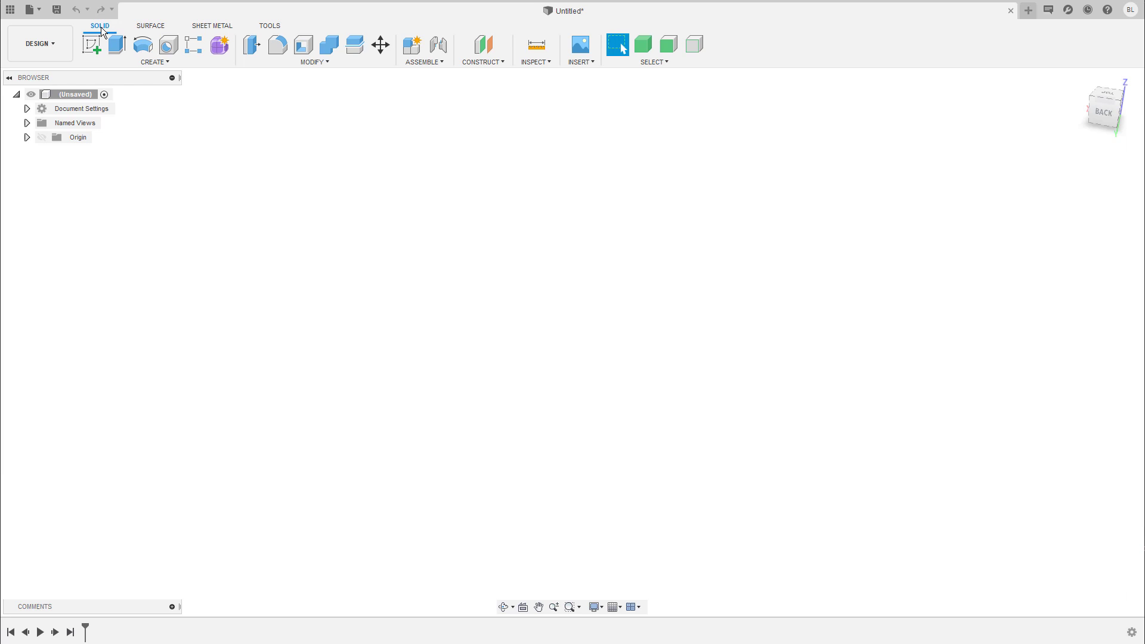
pyautogui.click(152, 27)
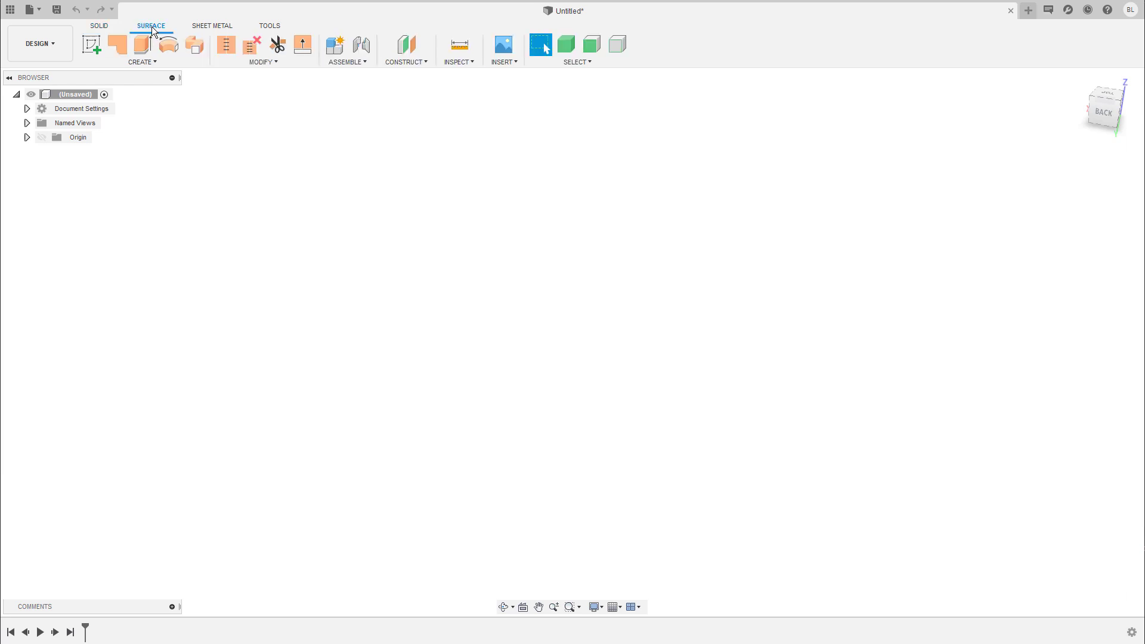
pyautogui.click(214, 29)
pyautogui.click(284, 30)
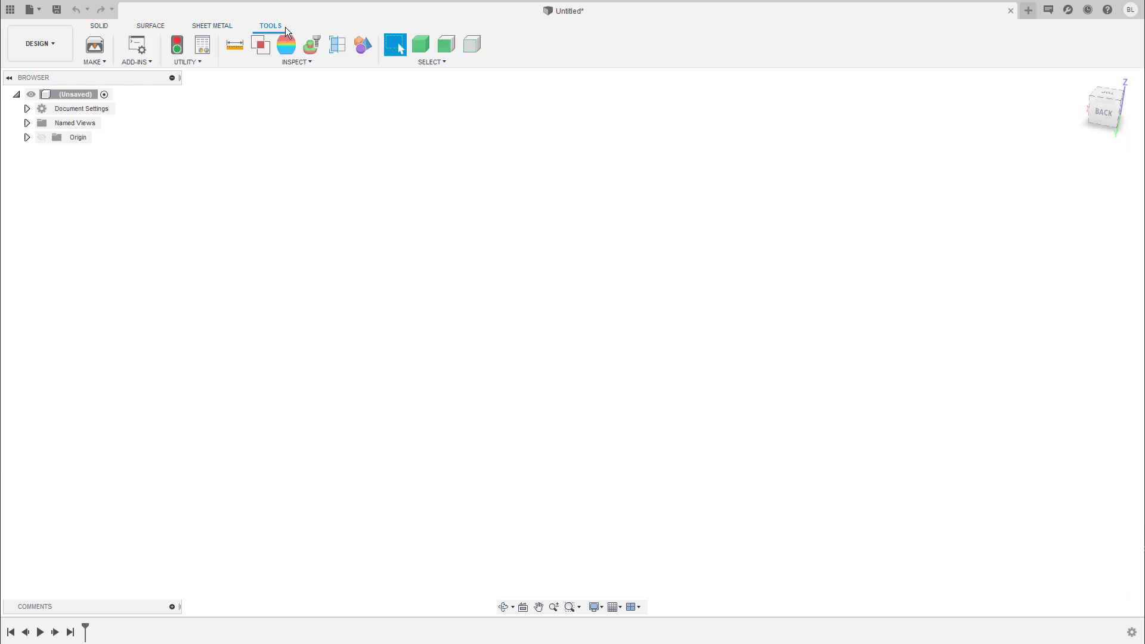
pyautogui.click(101, 27)
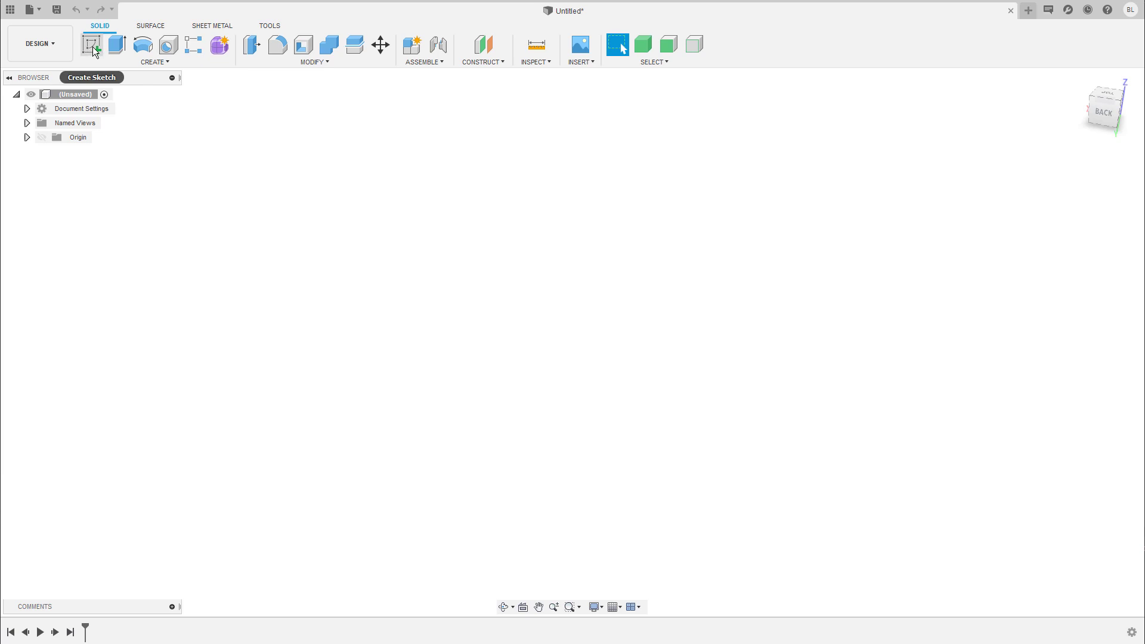
pyautogui.click(174, 64)
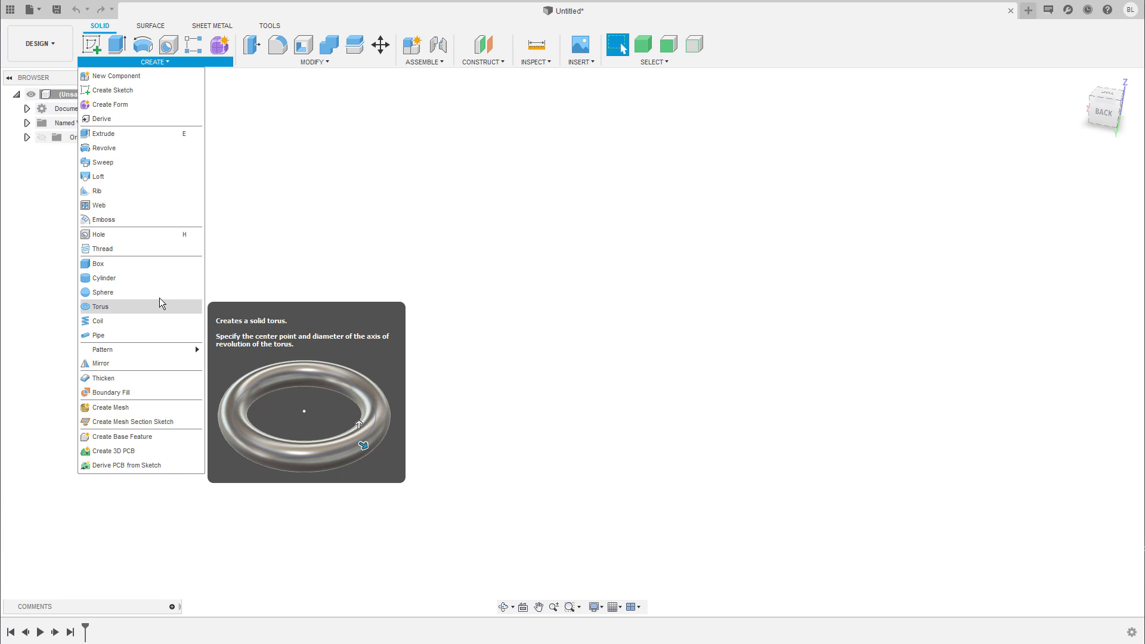
pyautogui.click(227, 133)
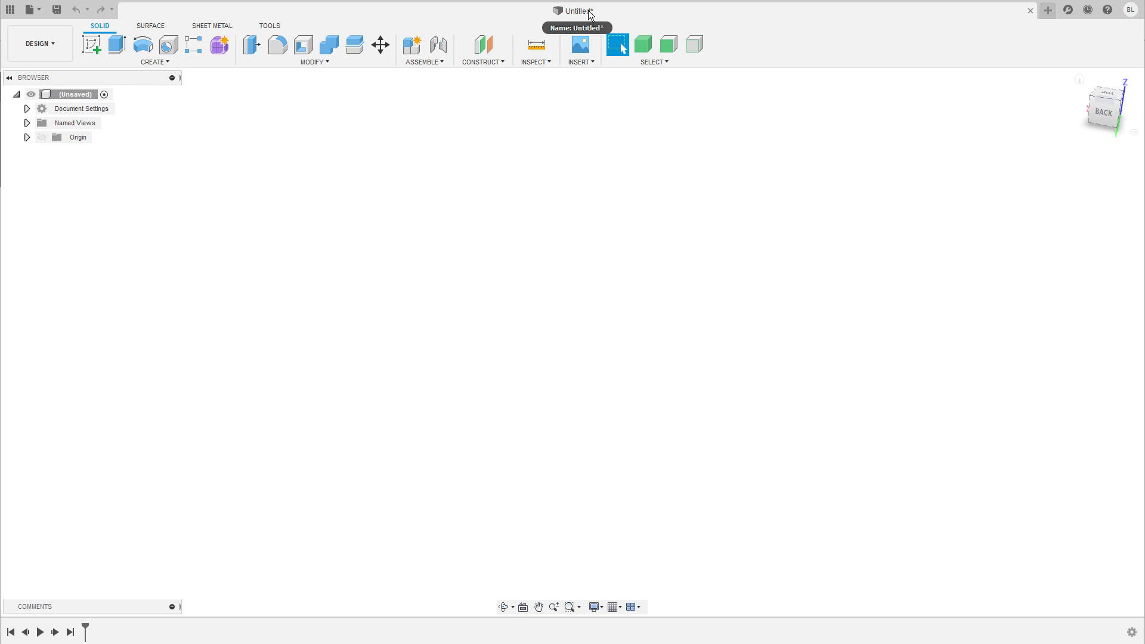
pyautogui.click(1049, 11)
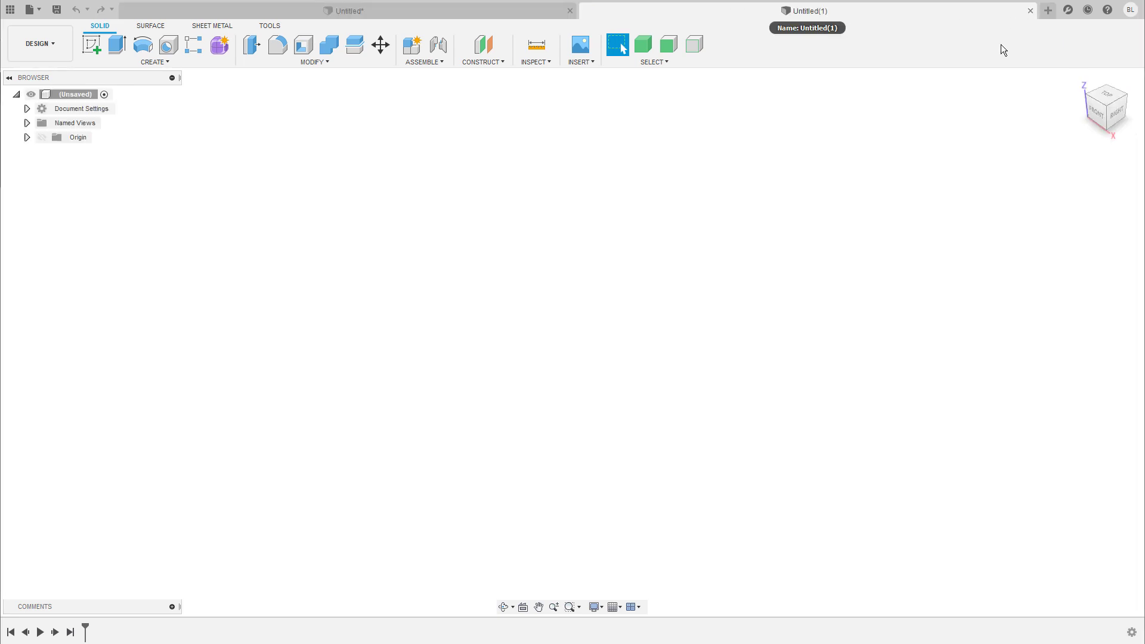
pyautogui.click(1030, 10)
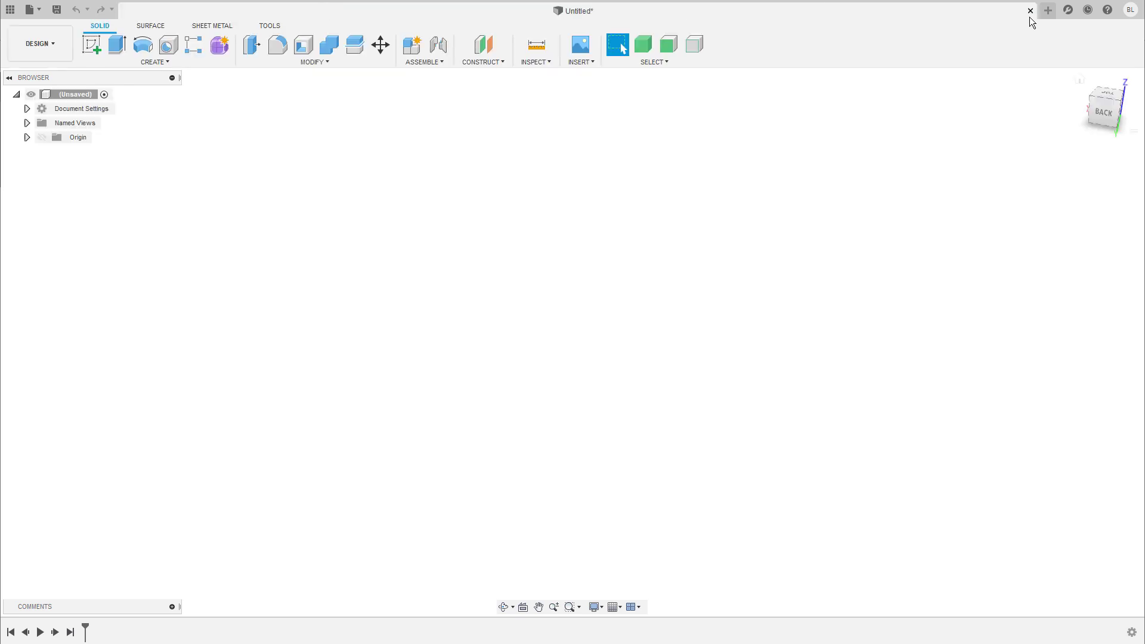
pyautogui.click(1068, 12)
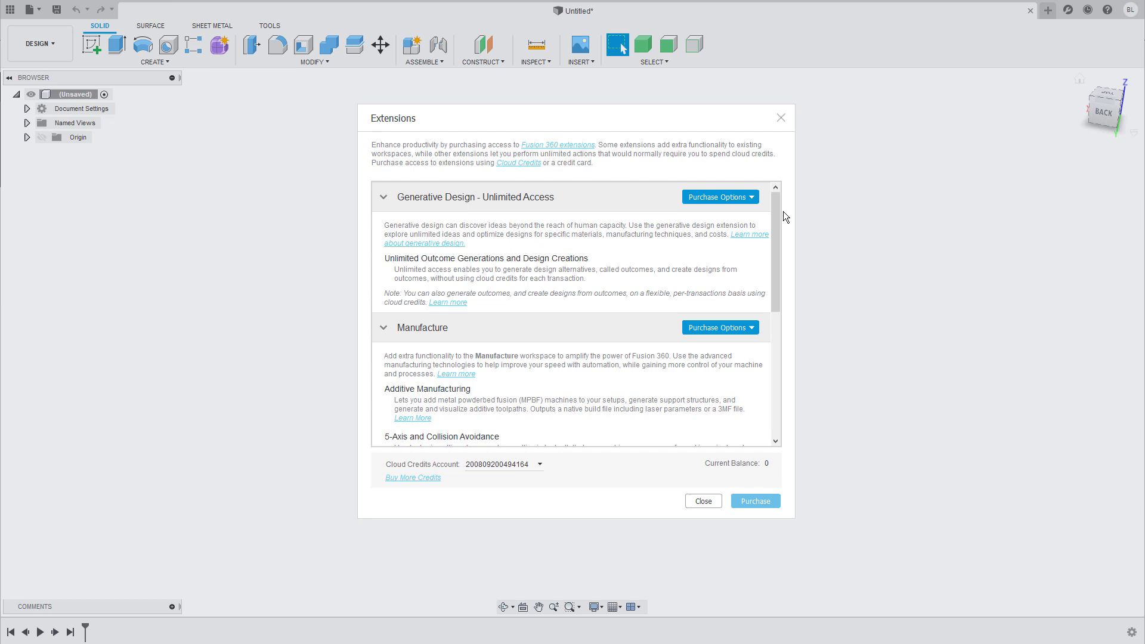
pyautogui.moveTo(779, 237); pyautogui.dragTo(777, 265)
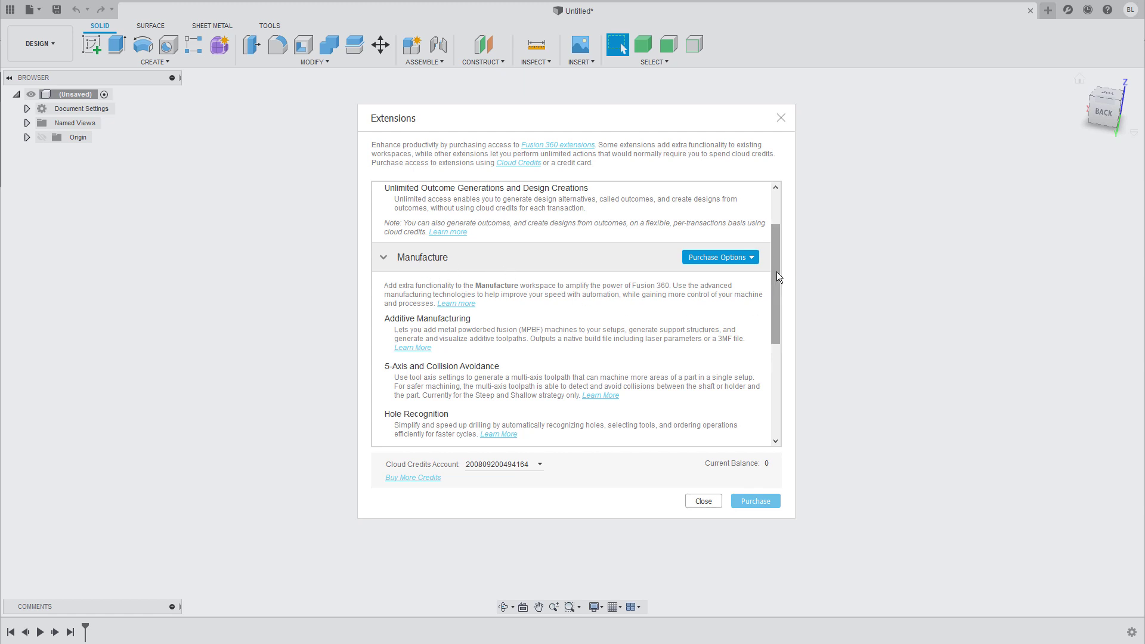
pyautogui.moveTo(777, 271); pyautogui.dragTo(779, 292)
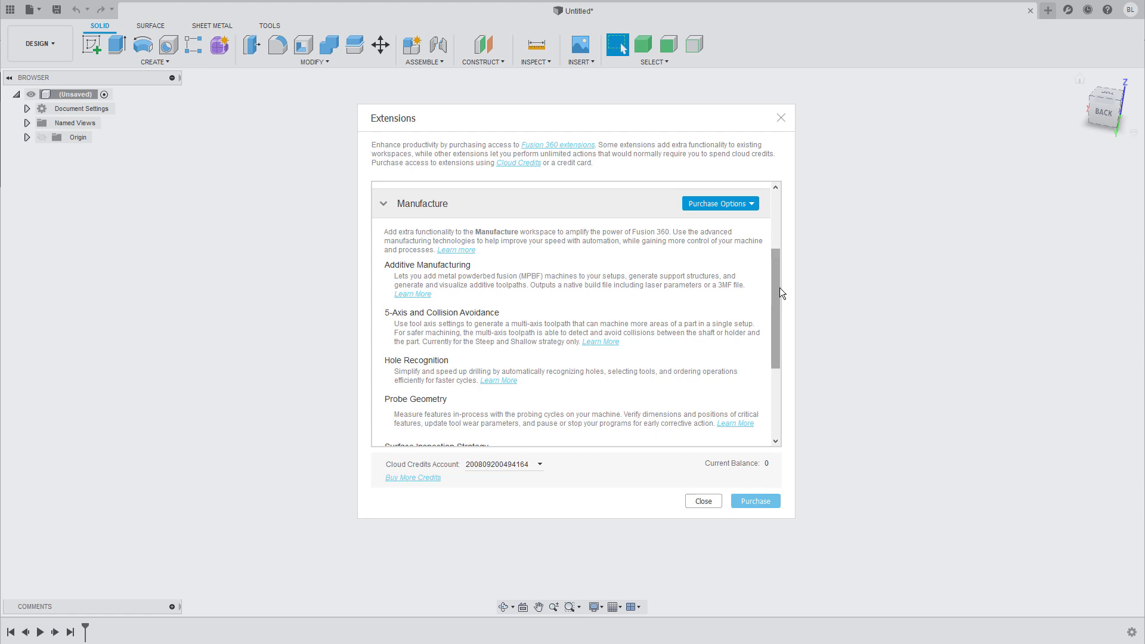
pyautogui.moveTo(778, 290); pyautogui.dragTo(781, 214)
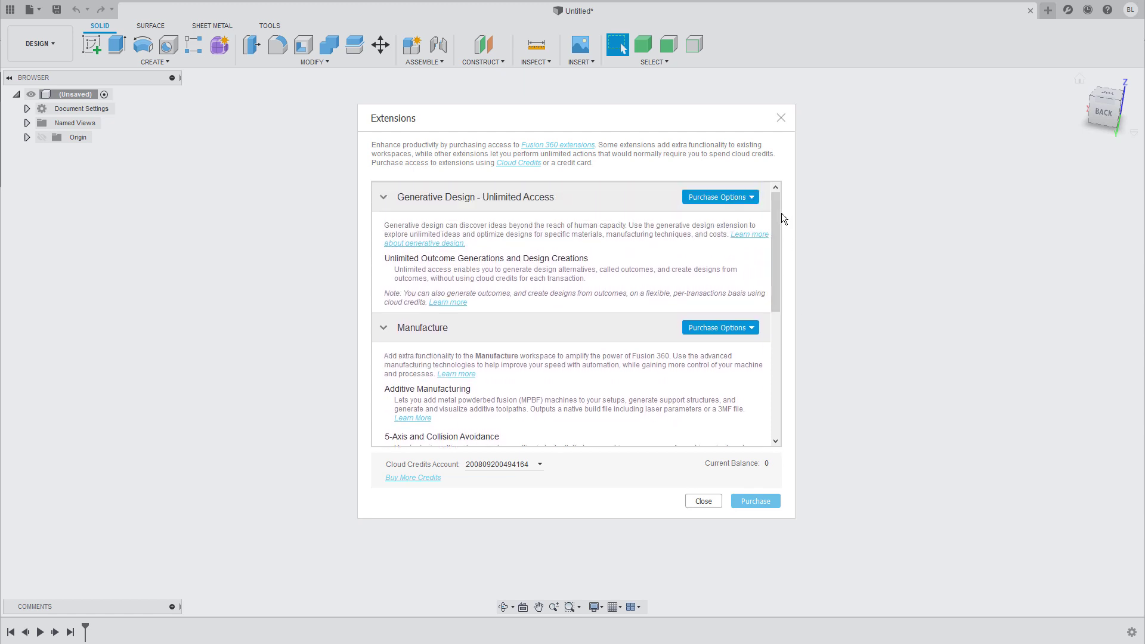
pyautogui.click(781, 118)
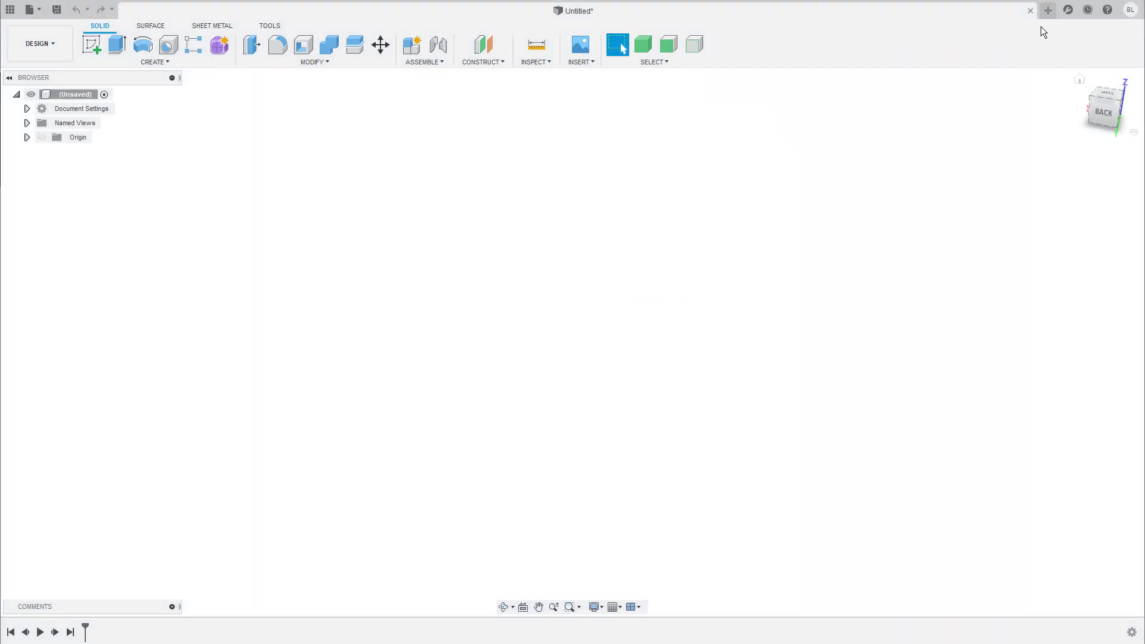
# Switch Fusion 360 to working offline, then back to working online
pyautogui.click(1089, 15)
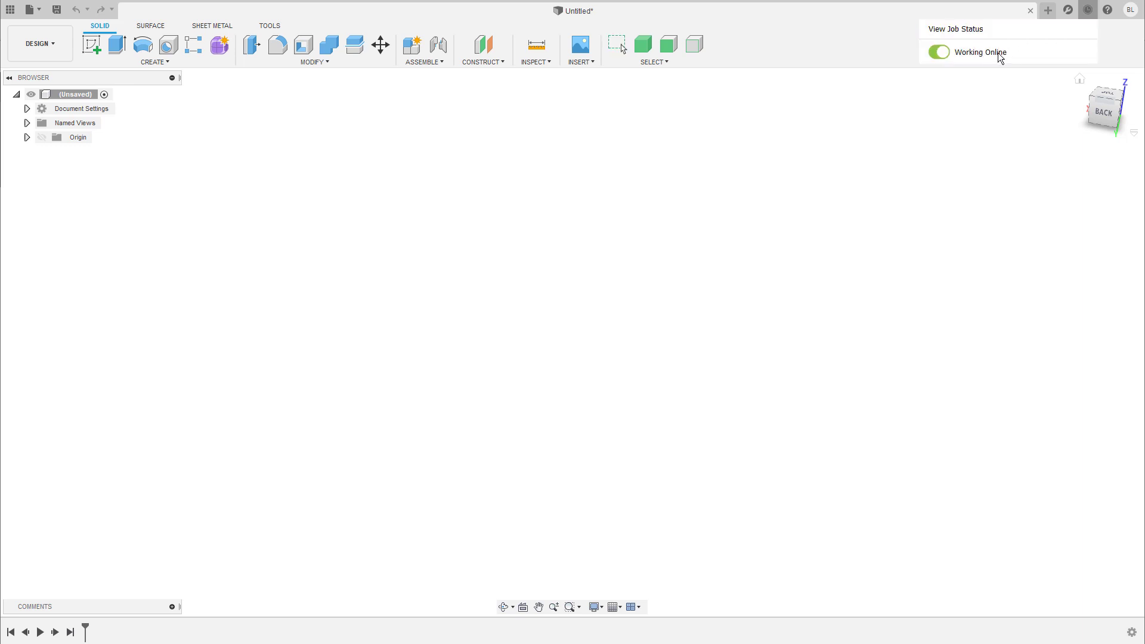
pyautogui.click(938, 55)
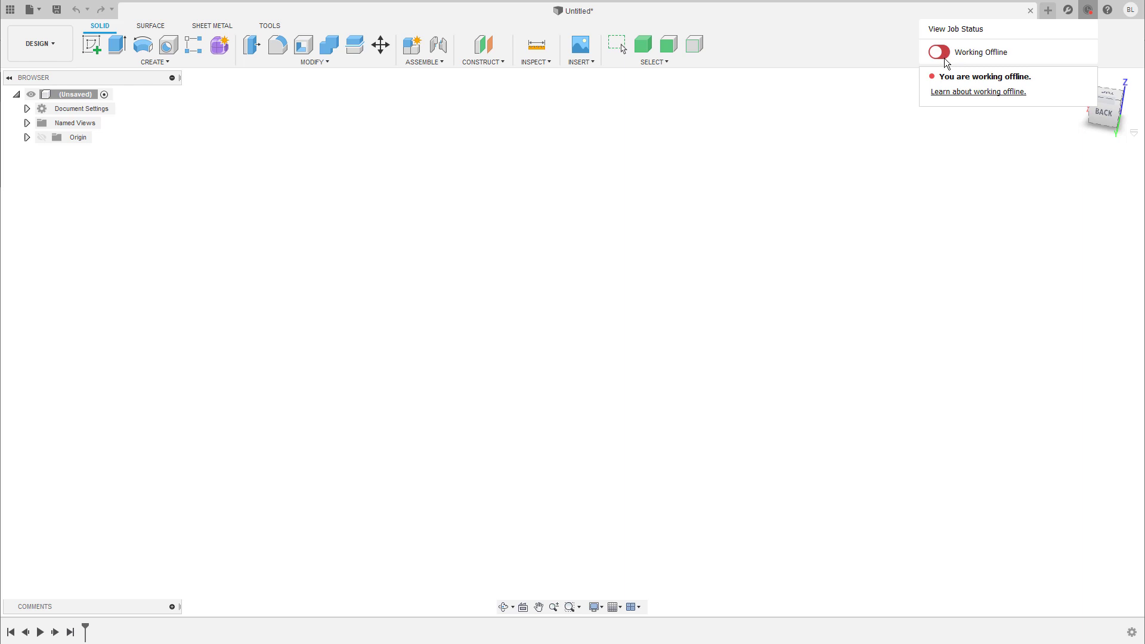
pyautogui.click(943, 54)
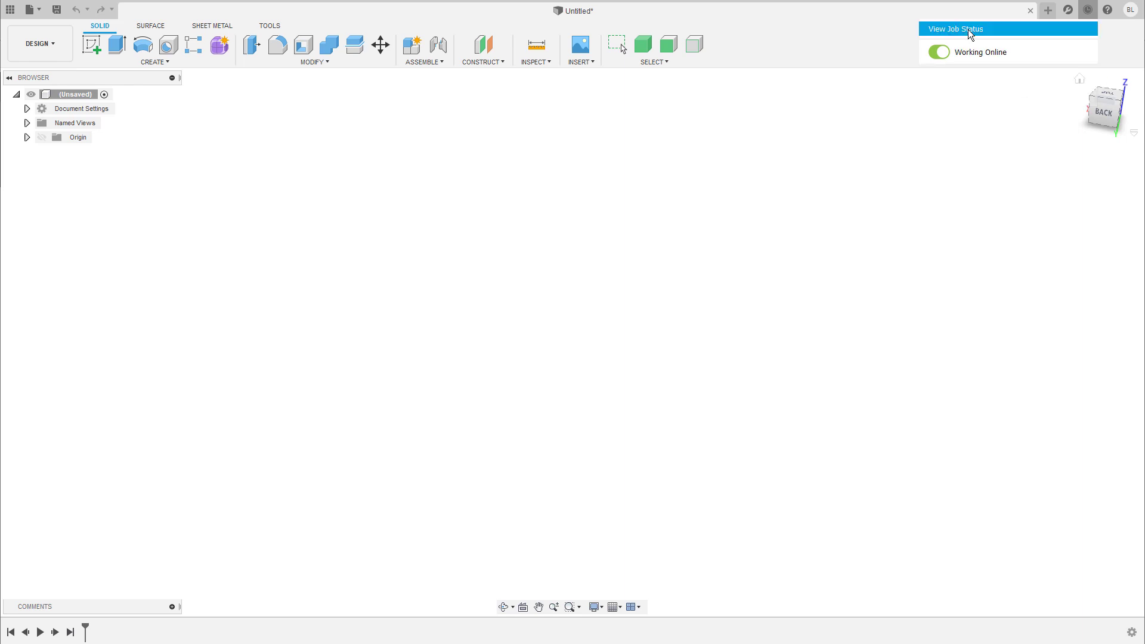
# View the Job Status details, check the Data and Simulation job lists, then close it
pyautogui.click(964, 34)
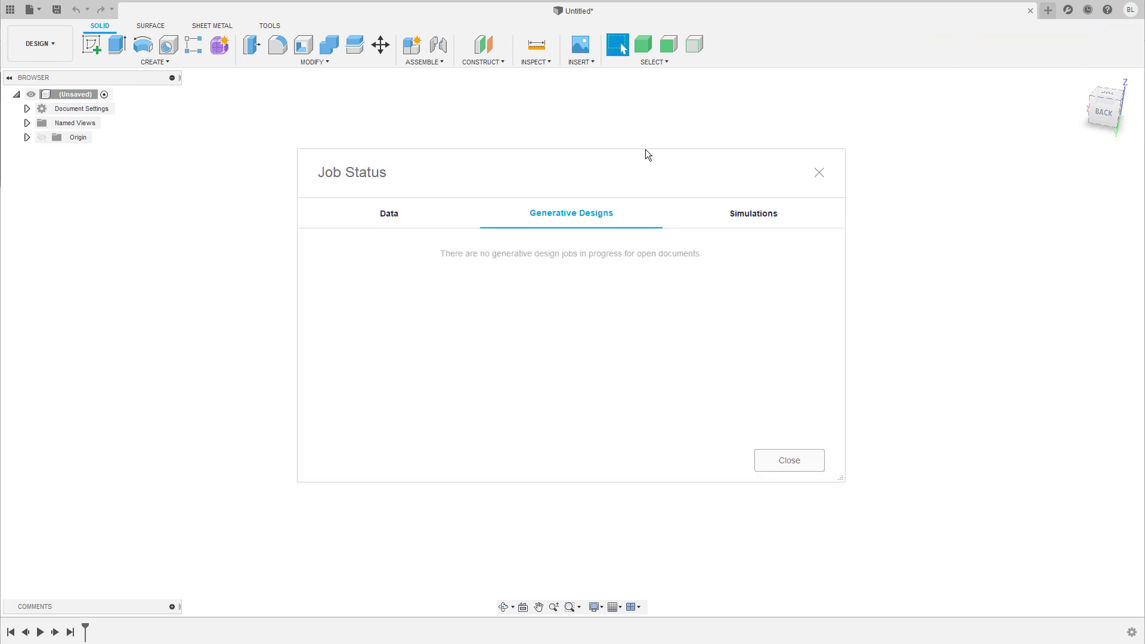
pyautogui.click(396, 220)
pyautogui.click(746, 219)
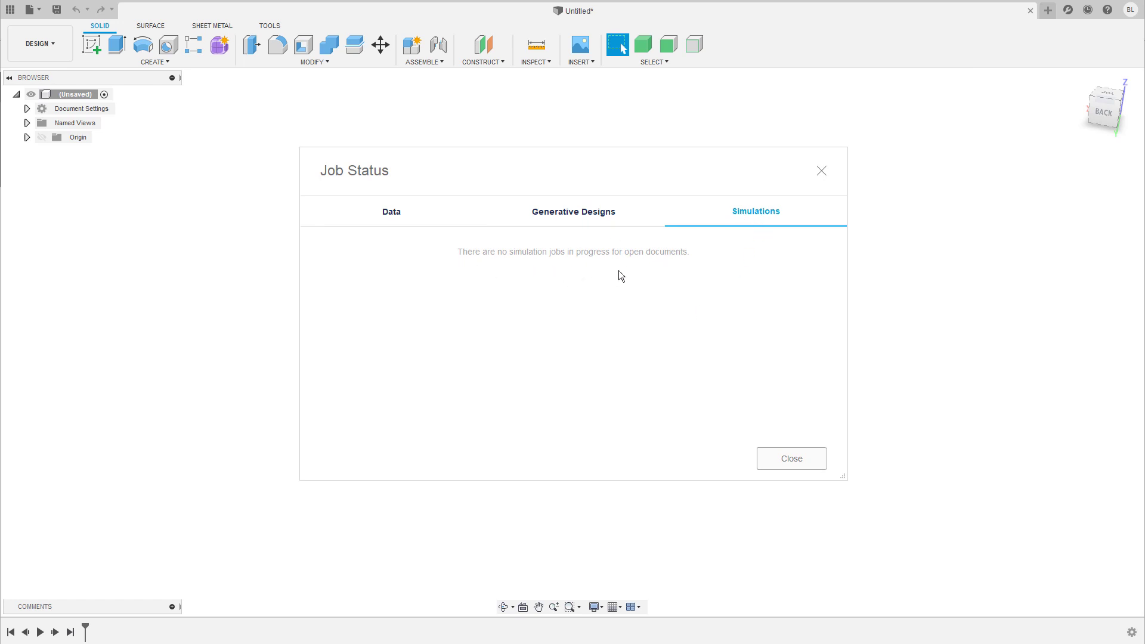
pyautogui.click(822, 172)
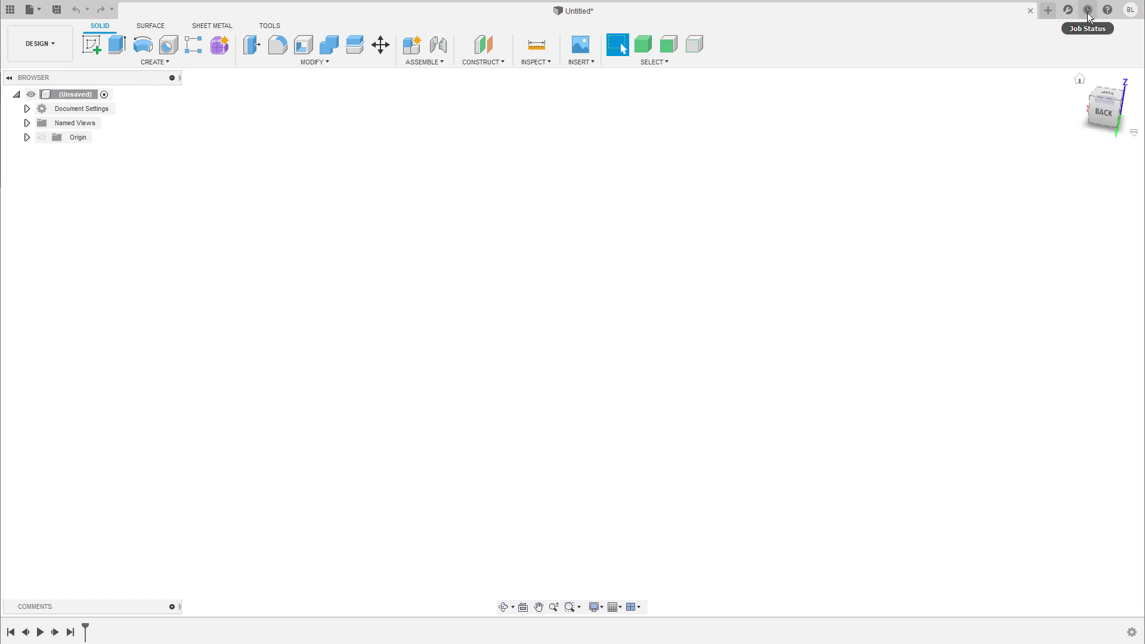
# Open the Help menu at Learning and Documentation, then close it without choosing anything
pyautogui.click(1107, 9)
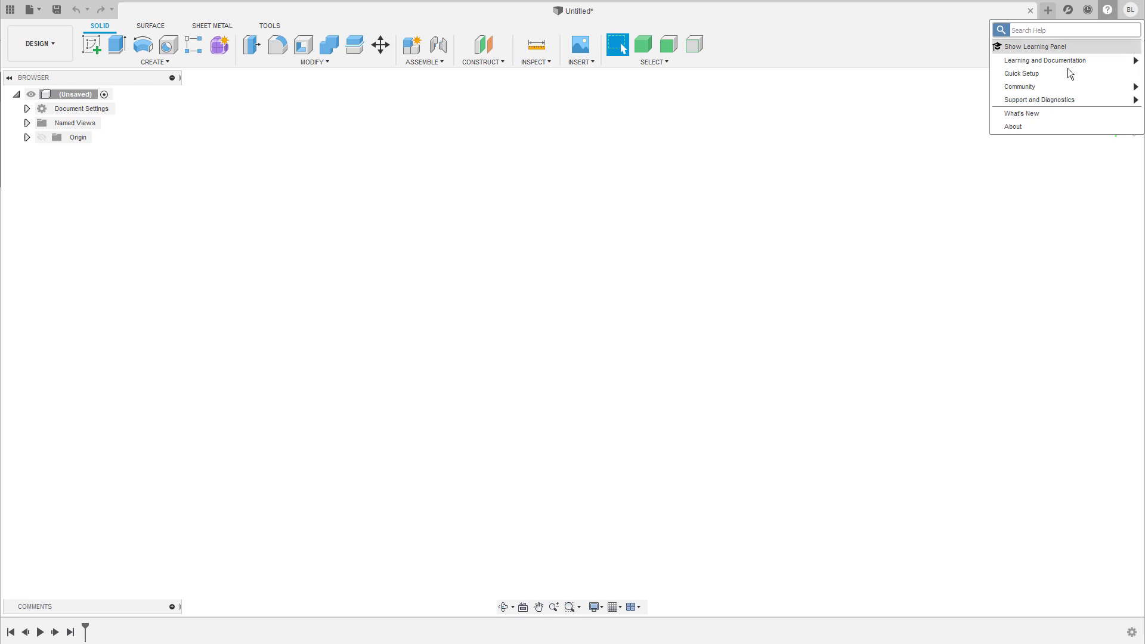
pyautogui.moveTo(1087, 64)
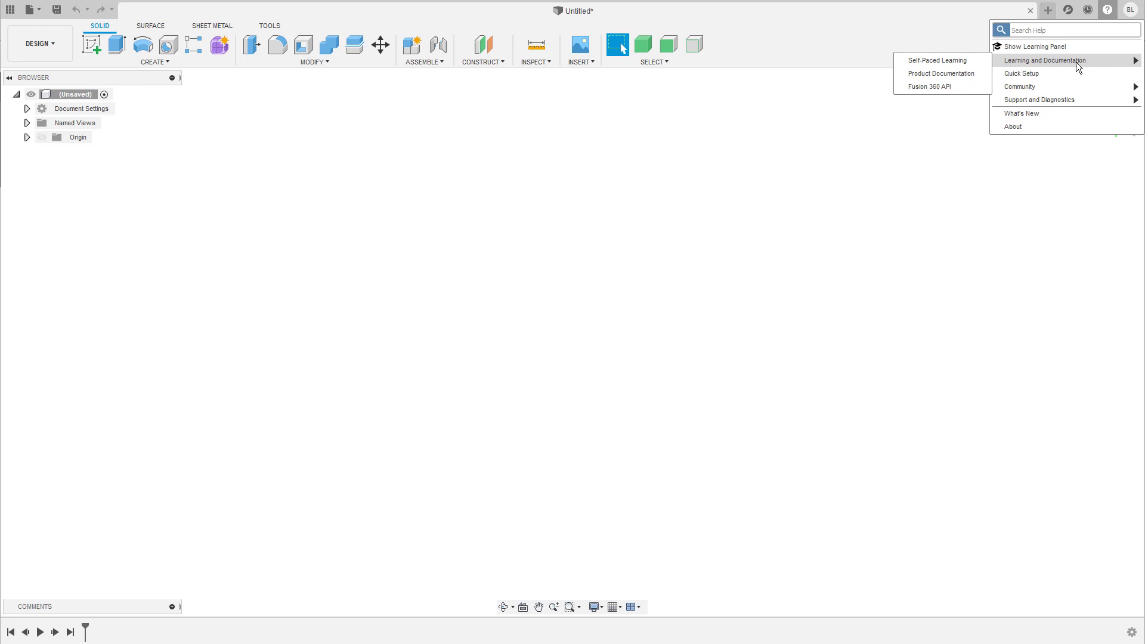
pyautogui.click(1109, 12)
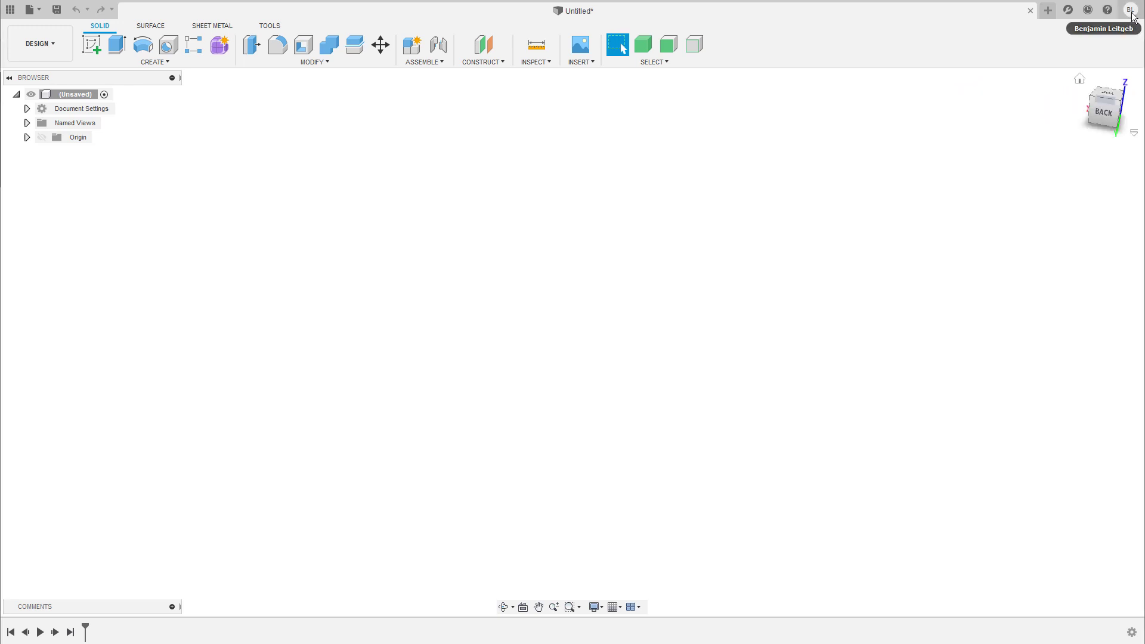
pyautogui.click(1130, 11)
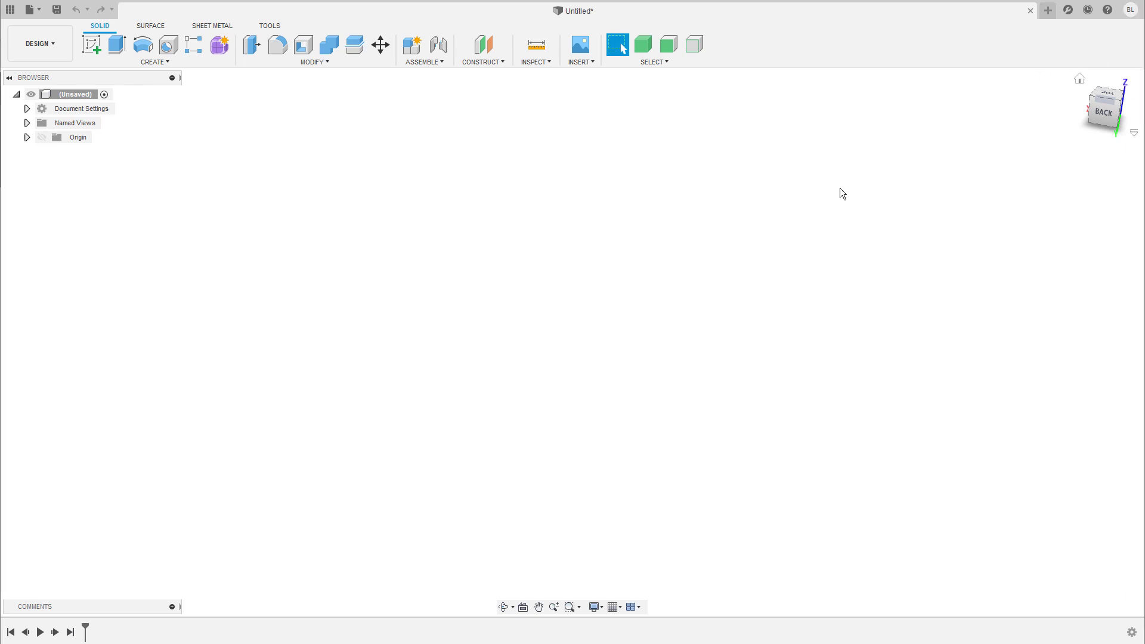
pyautogui.moveTo(675, 150); pyautogui.dragTo(681, 150)
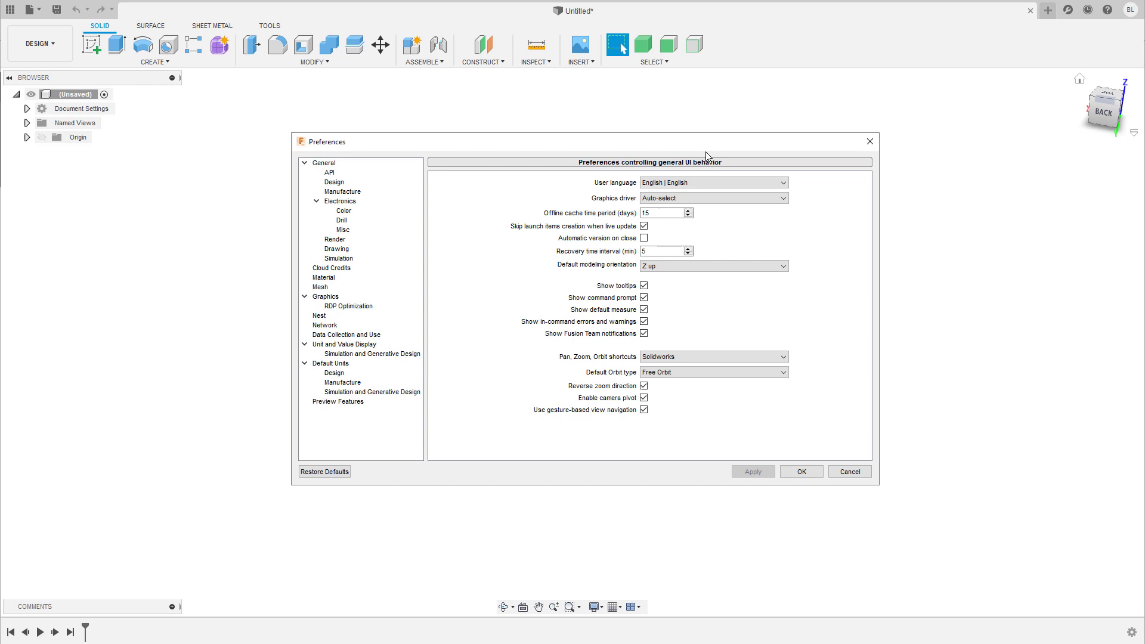
pyautogui.click(864, 473)
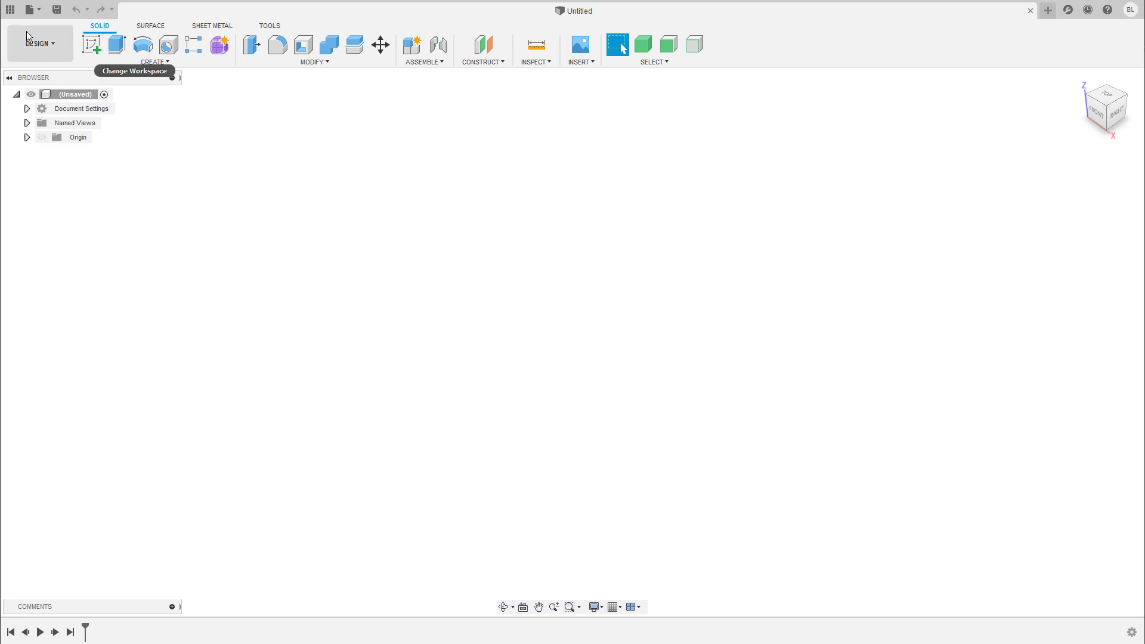
pyautogui.click(10, 9)
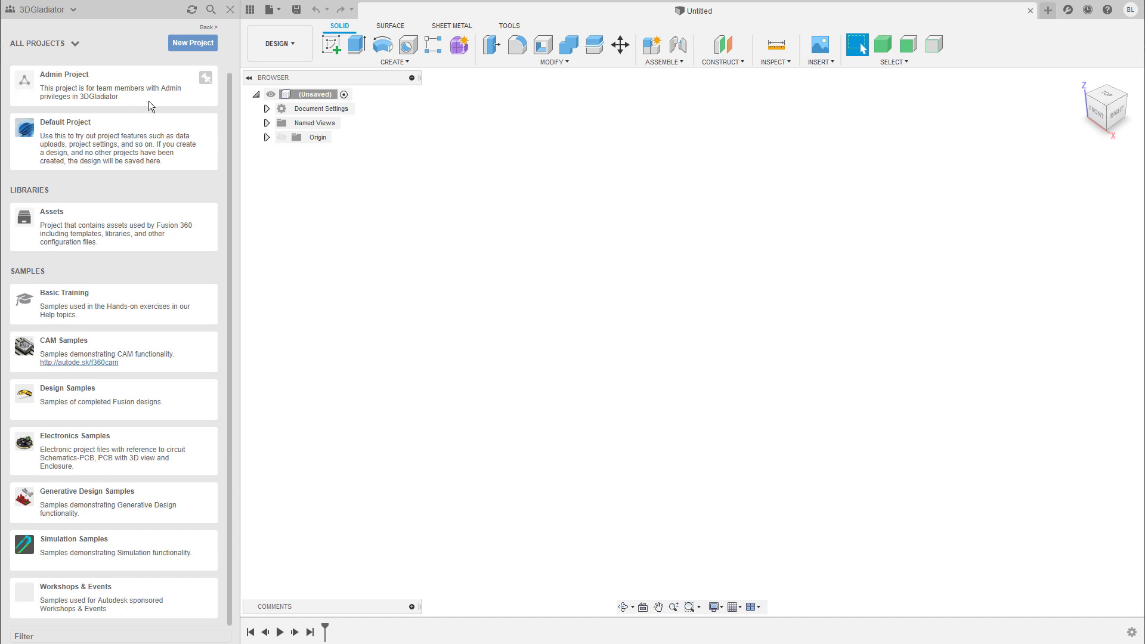
pyautogui.scroll(2, 226, 111)
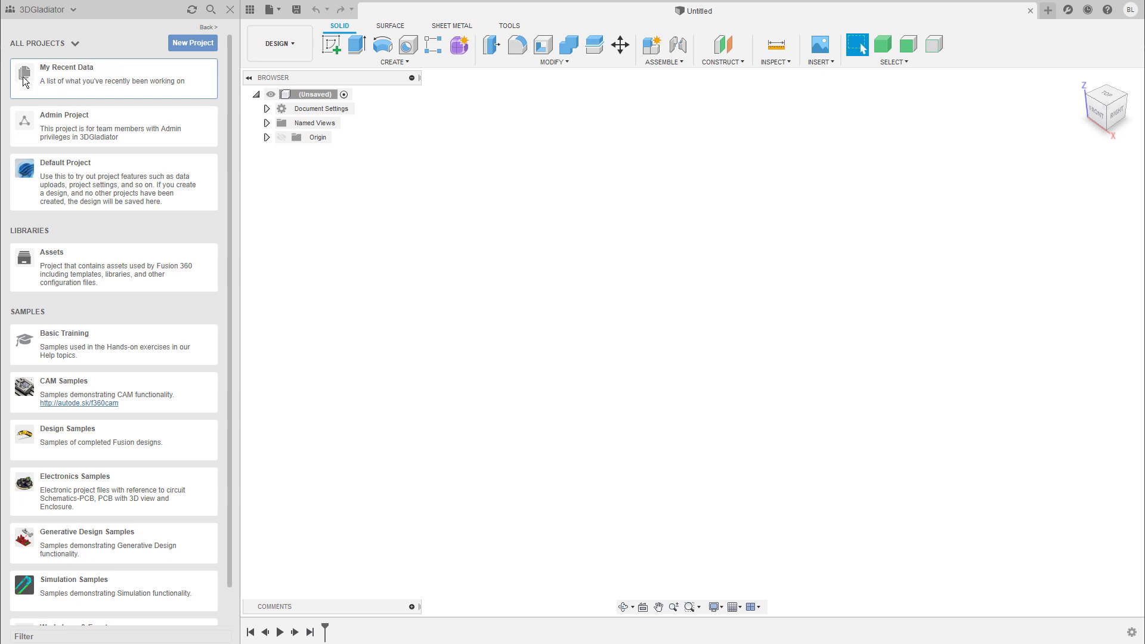
pyautogui.click(38, 83)
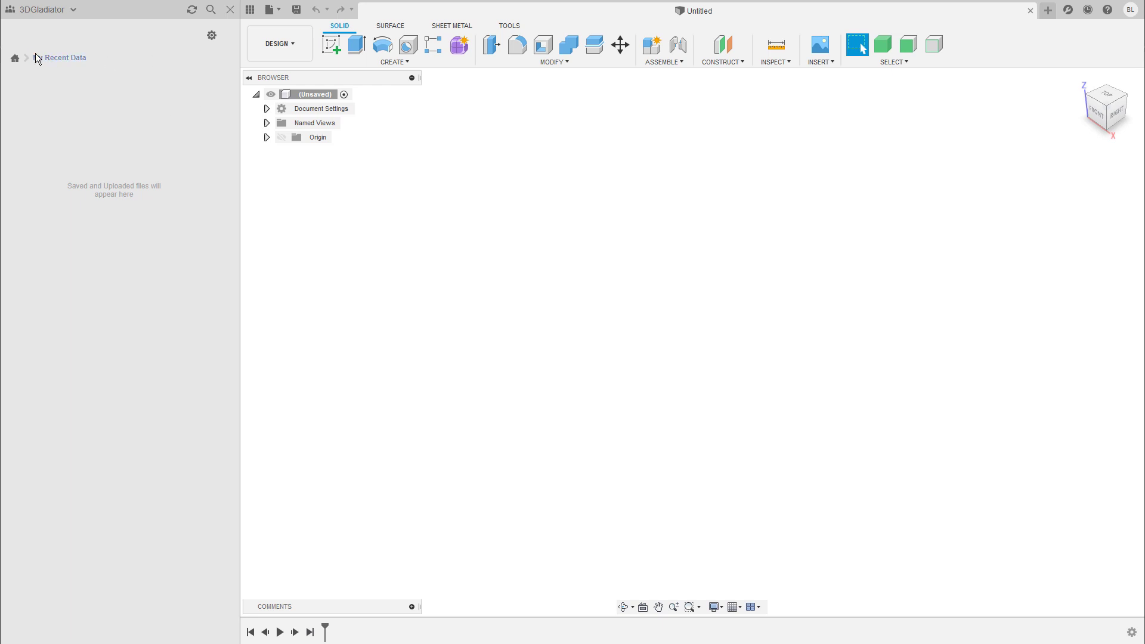
pyautogui.click(15, 57)
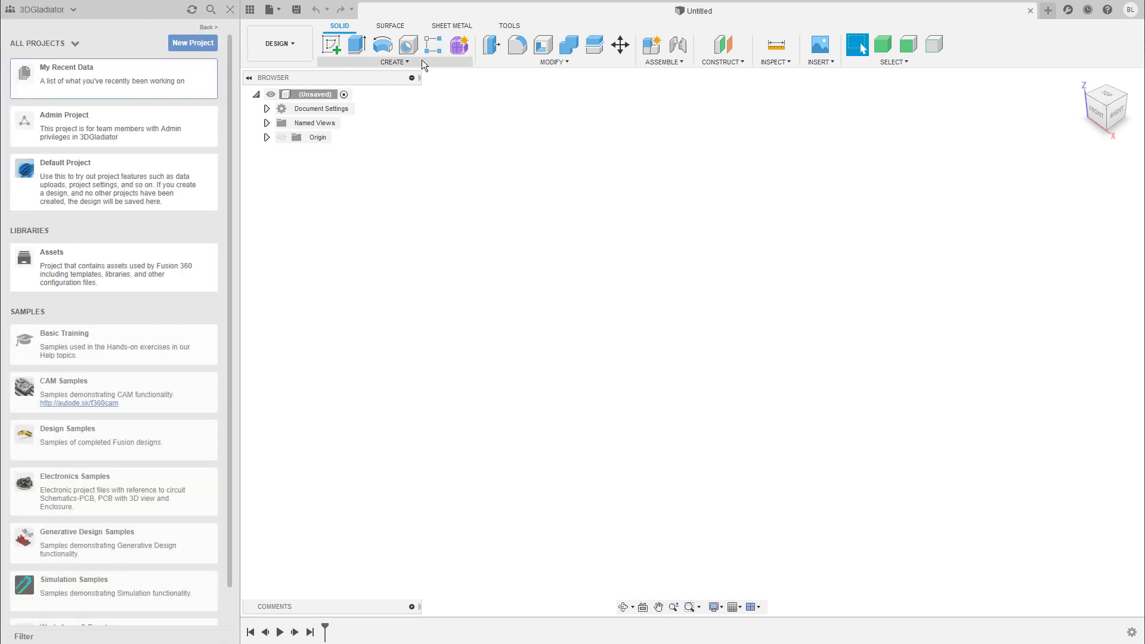
# Create a box on a vertical origin plane, about 38 mm square and 60 mm tall
pyautogui.click(422, 60)
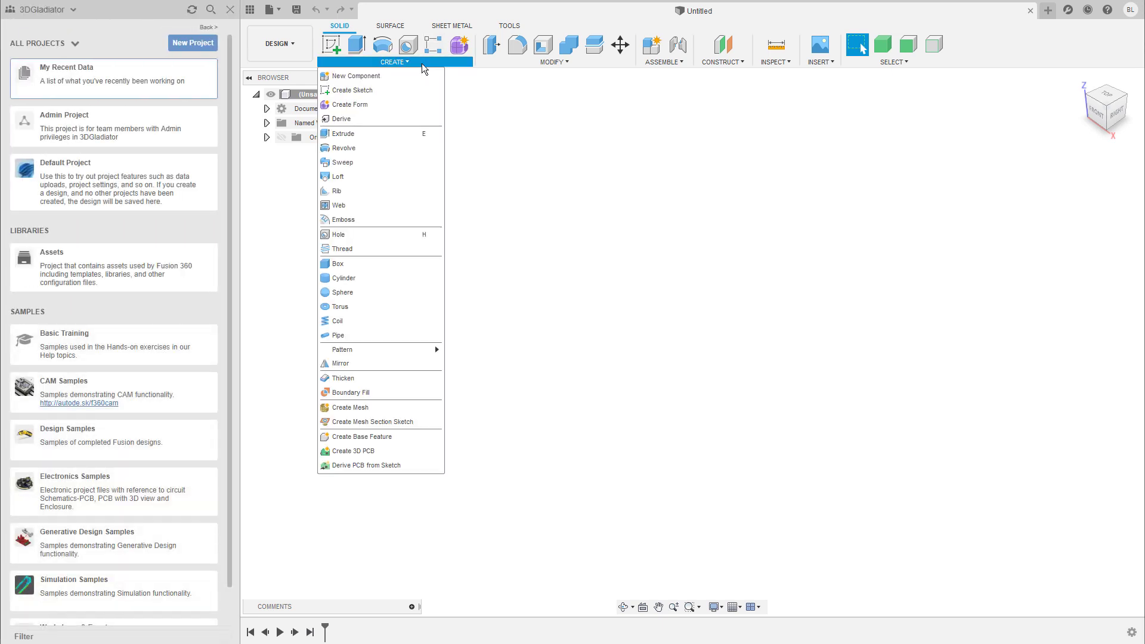
pyautogui.click(369, 277)
pyautogui.click(729, 338)
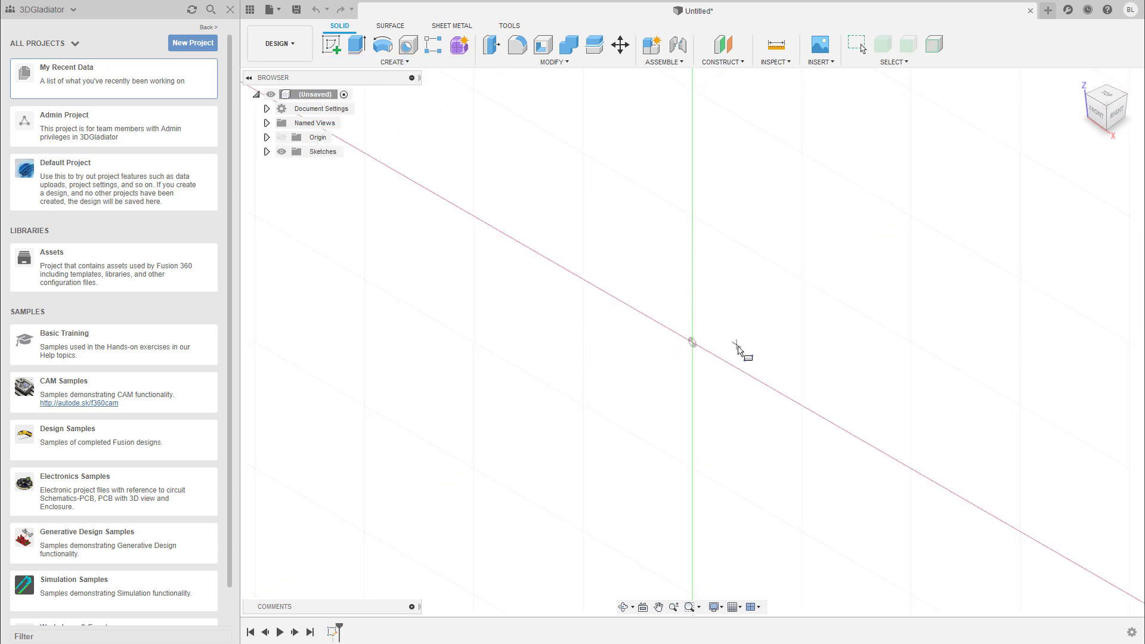
pyautogui.click(730, 259)
pyautogui.click(812, 394)
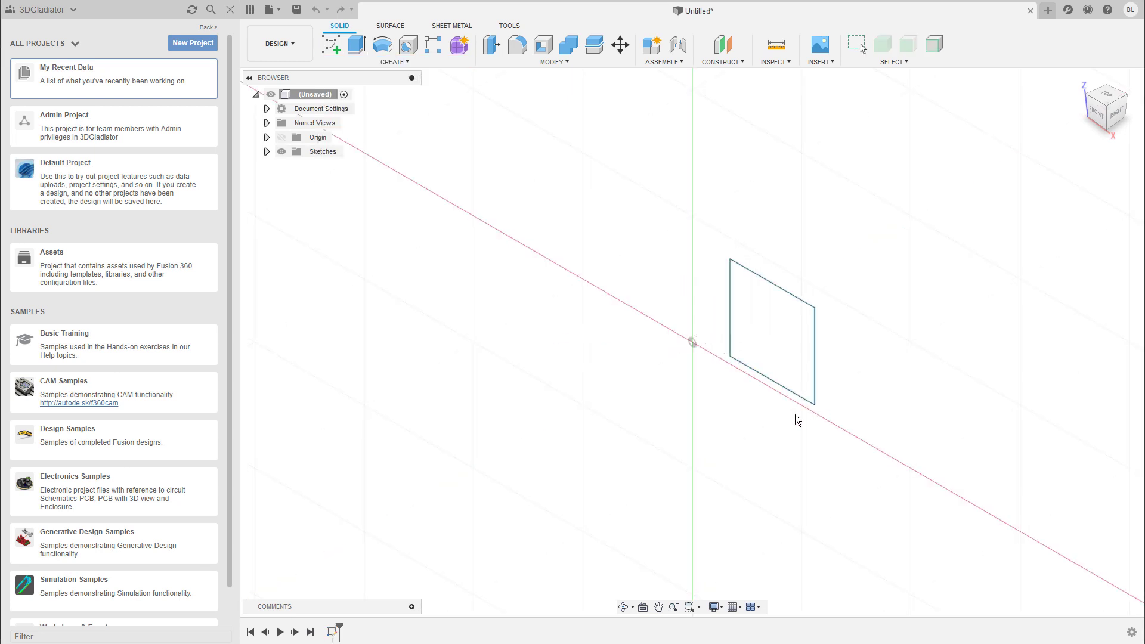
pyautogui.moveTo(784, 323); pyautogui.dragTo(626, 402)
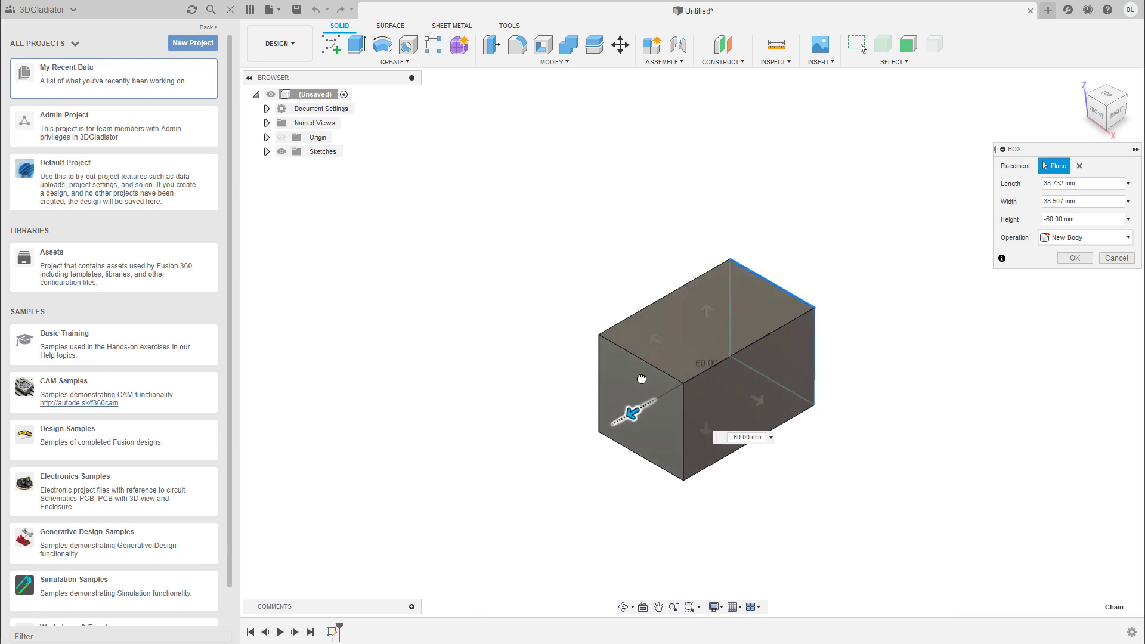
pyautogui.click(1075, 258)
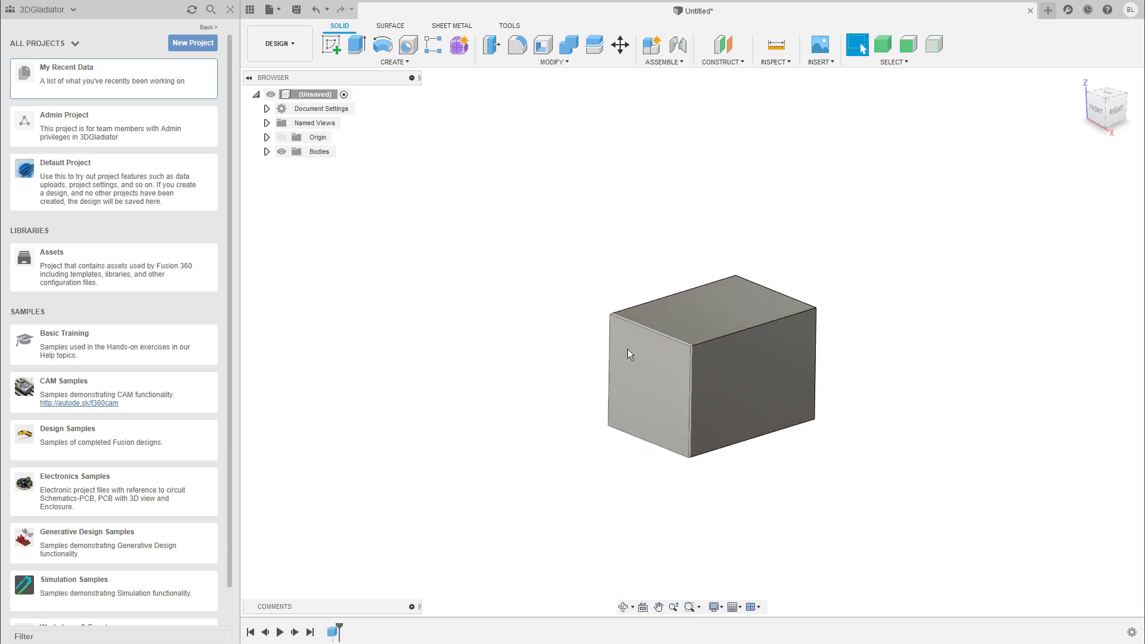
pyautogui.keyDown('shift'); pyautogui.moveTo(621, 327); pyautogui.dragTo(681, 289, button='middle'); pyautogui.keyUp('shift')
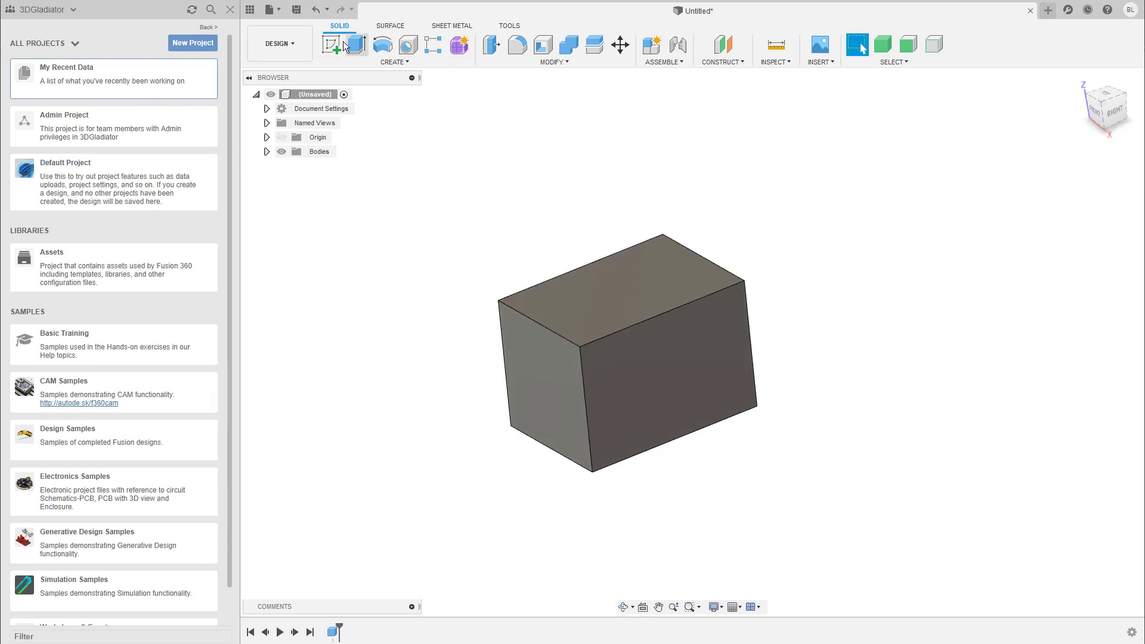
# Create a 'Box Test Folder' in the Default Project and open it as save location
pyautogui.click(296, 11)
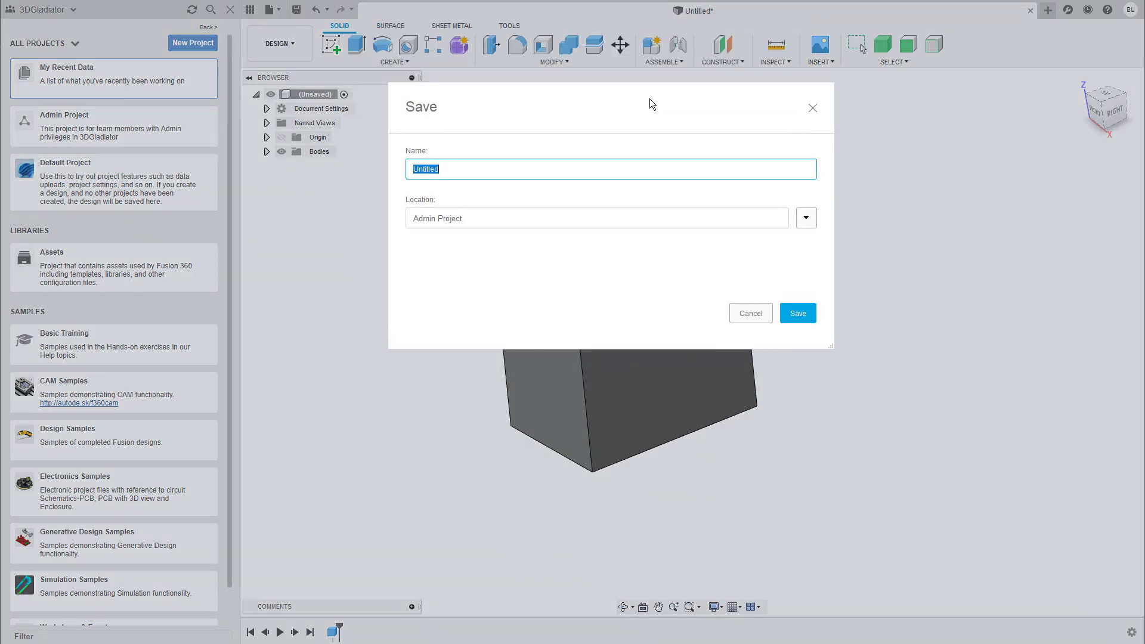
pyautogui.click(812, 226)
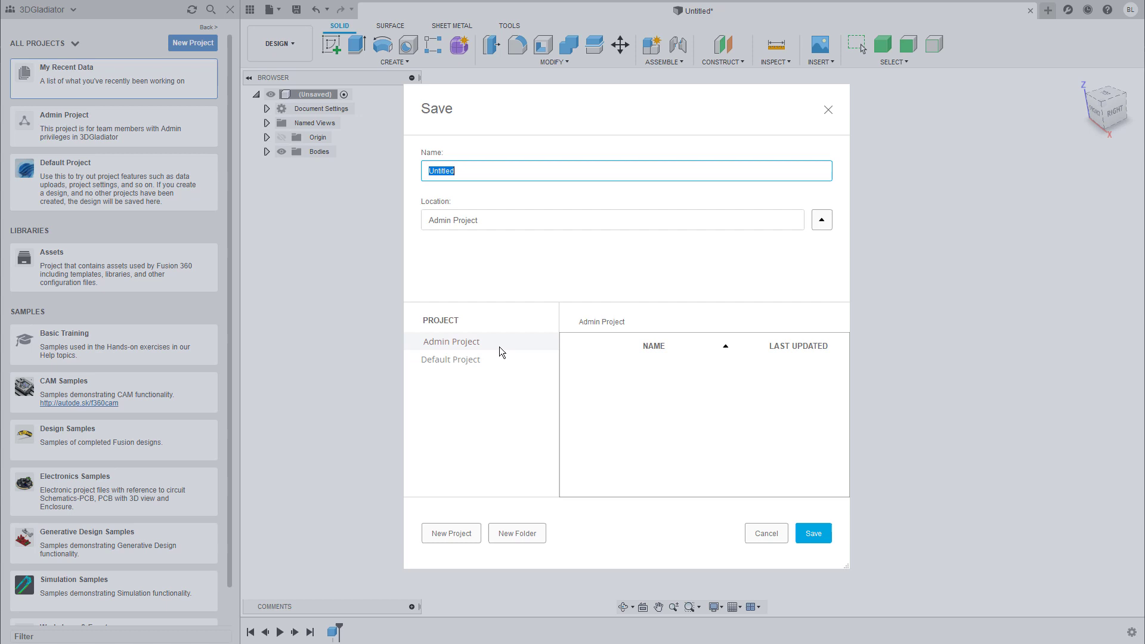
pyautogui.click(456, 360)
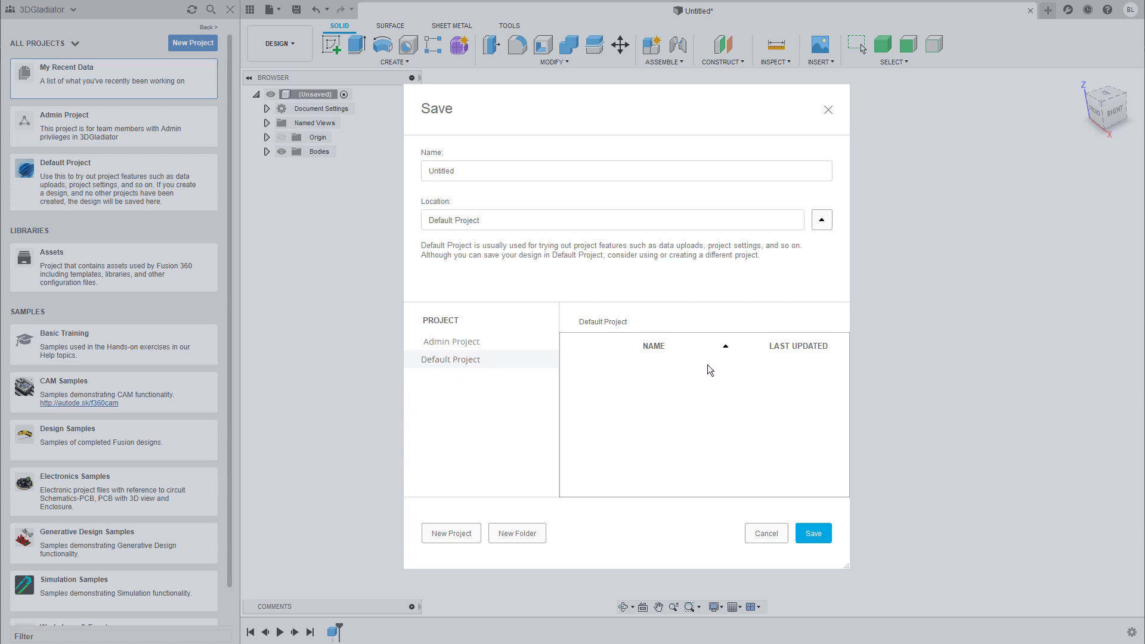
pyautogui.click(519, 534)
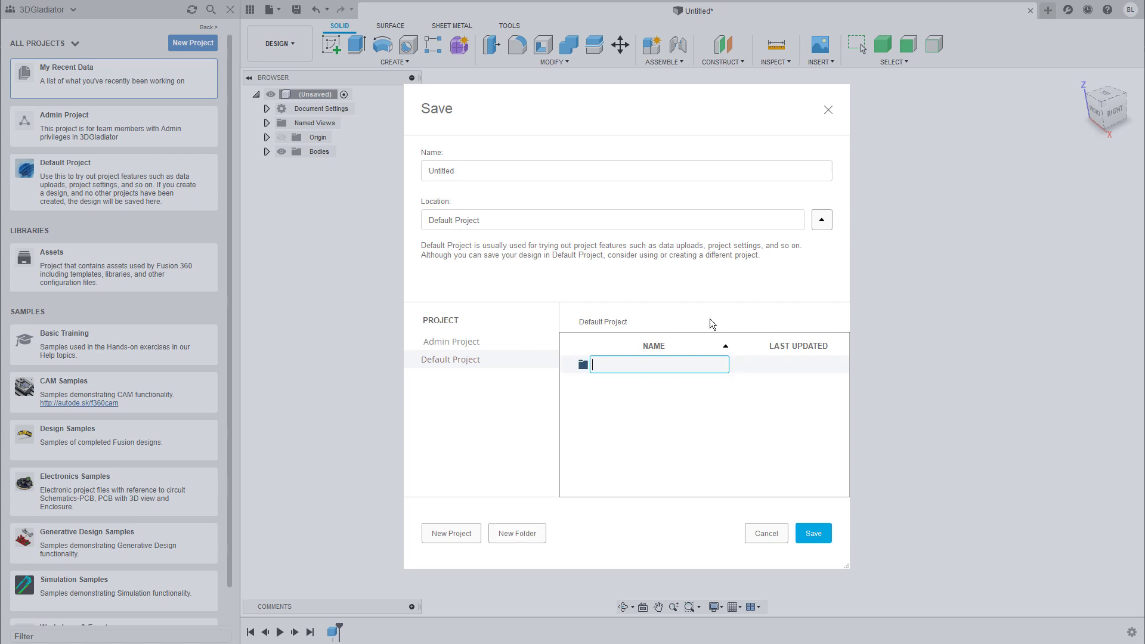
pyautogui.write('Box Test Folder')
pyautogui.click(631, 455)
pyautogui.doubleClick(638, 366)
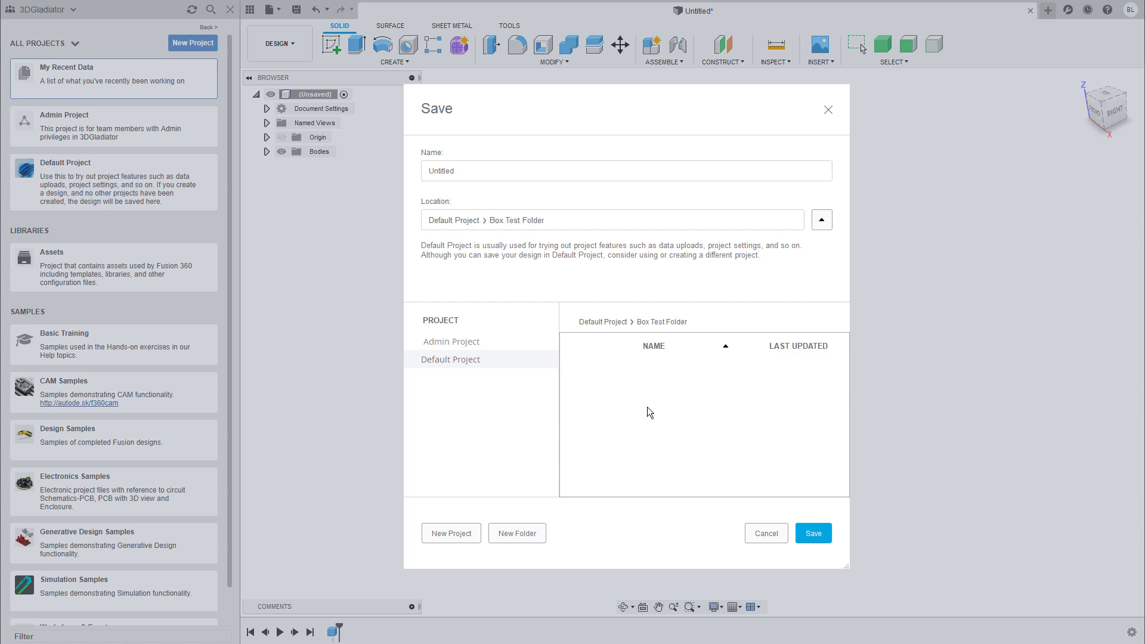
# Name the design 'Test Box' and save it
pyautogui.click(511, 171)
pyautogui.hotkey('ctrl', 'a')
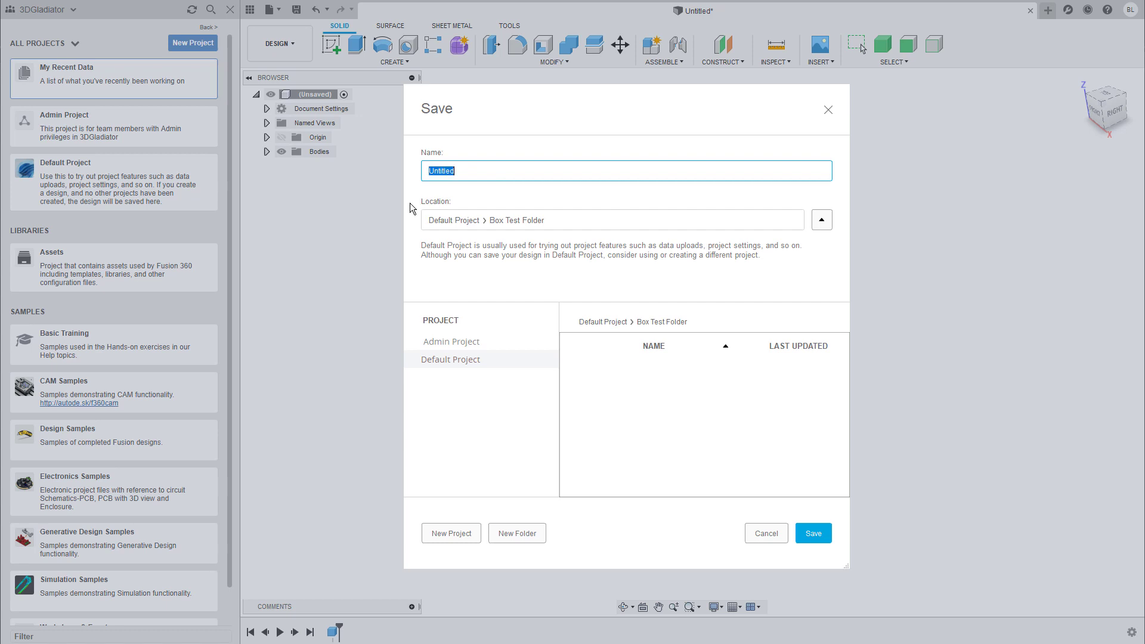
pyautogui.write('Test Box')
pyautogui.click(813, 533)
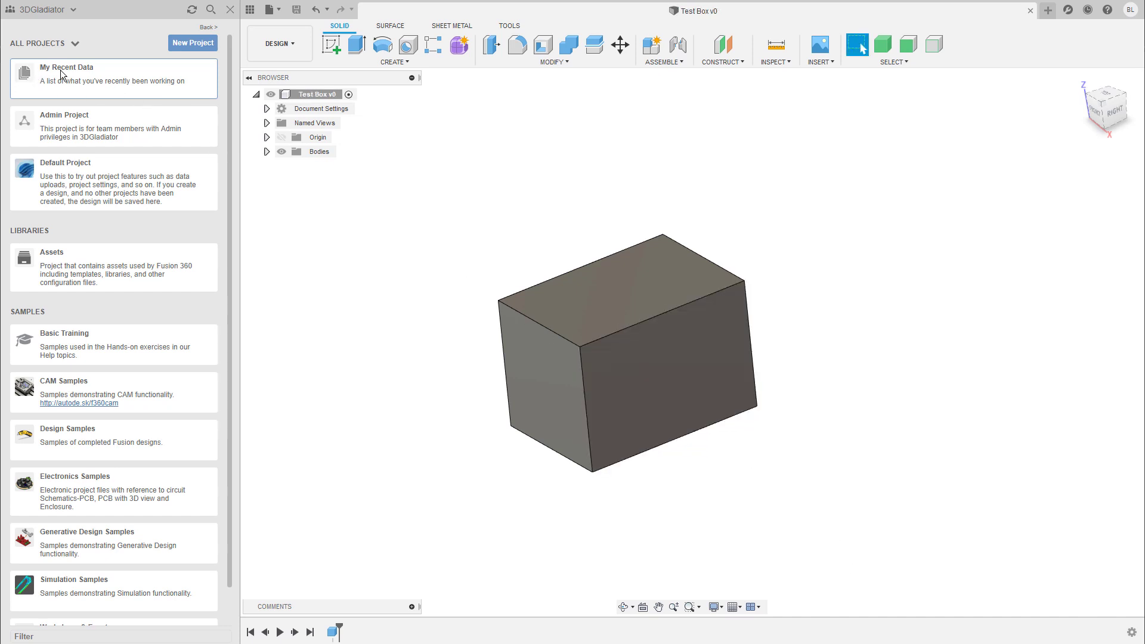
pyautogui.click(37, 88)
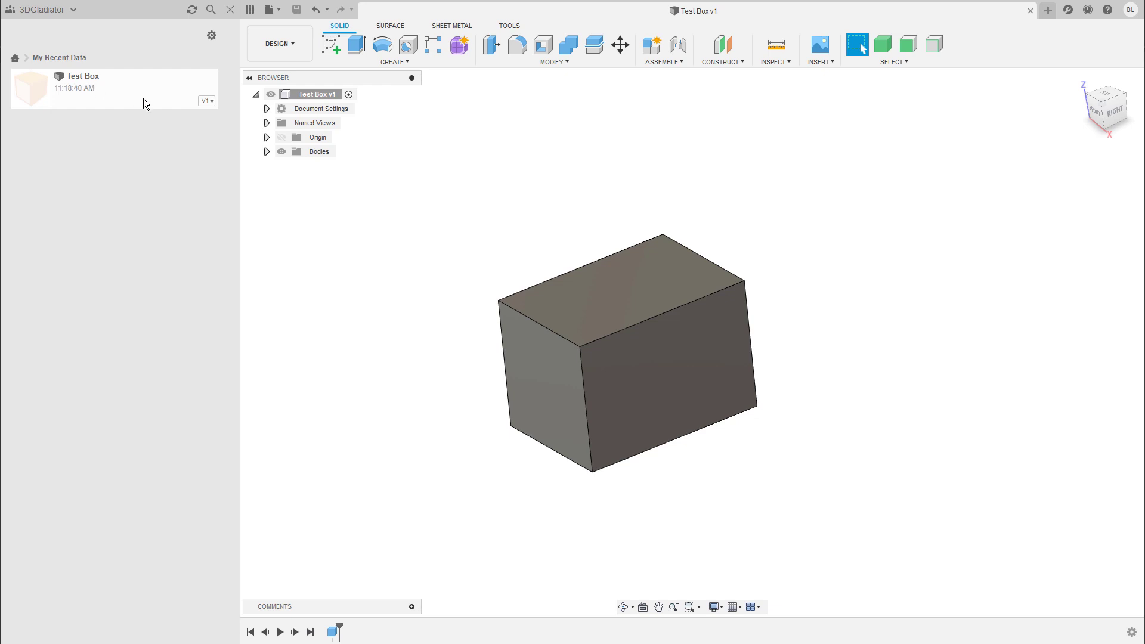
pyautogui.click(15, 60)
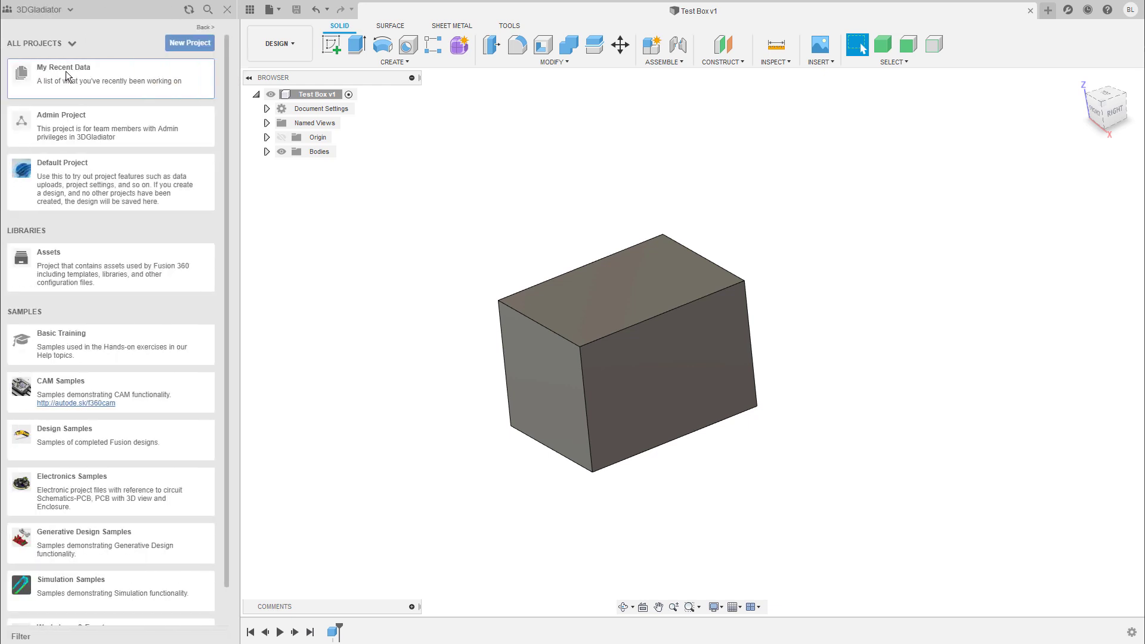
pyautogui.moveTo(207, 121)
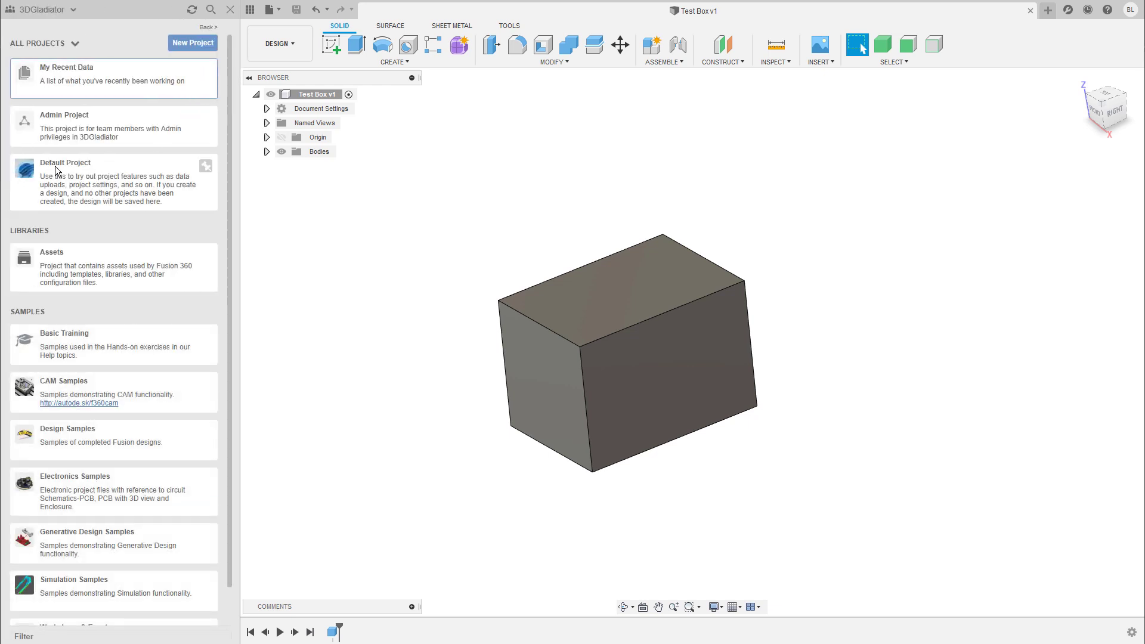
pyautogui.click(30, 183)
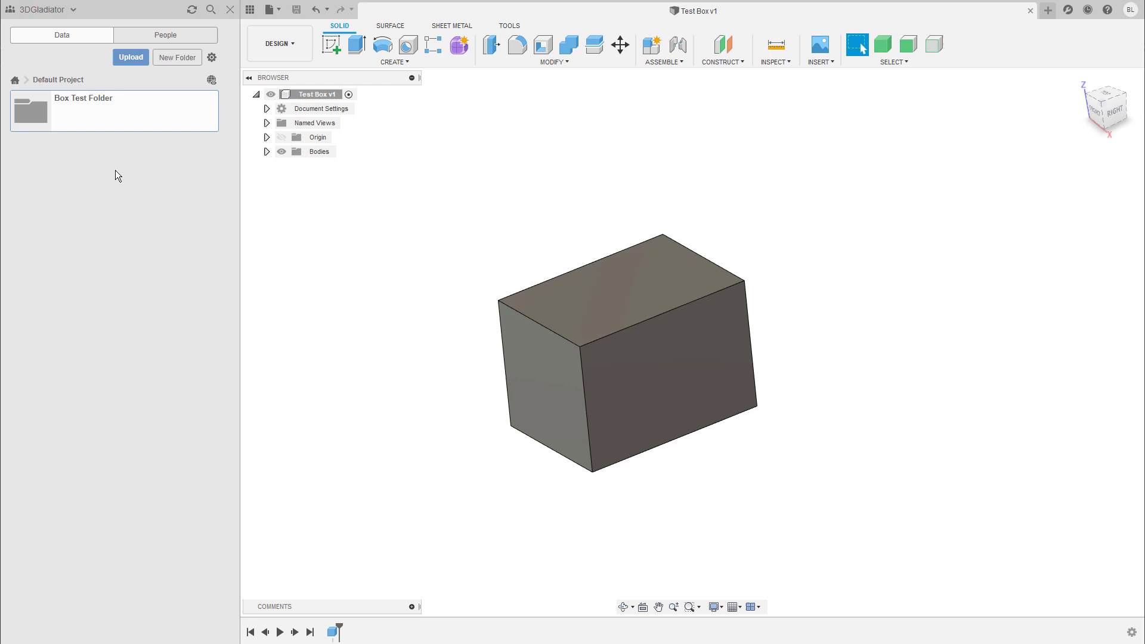
pyautogui.click(50, 119)
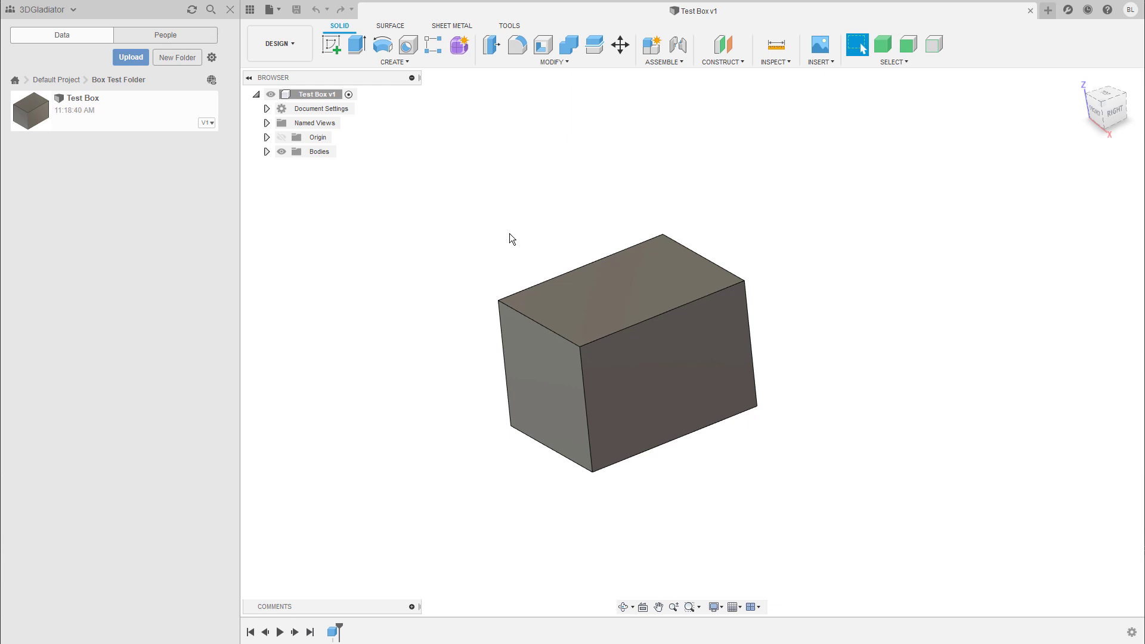
pyautogui.click(15, 80)
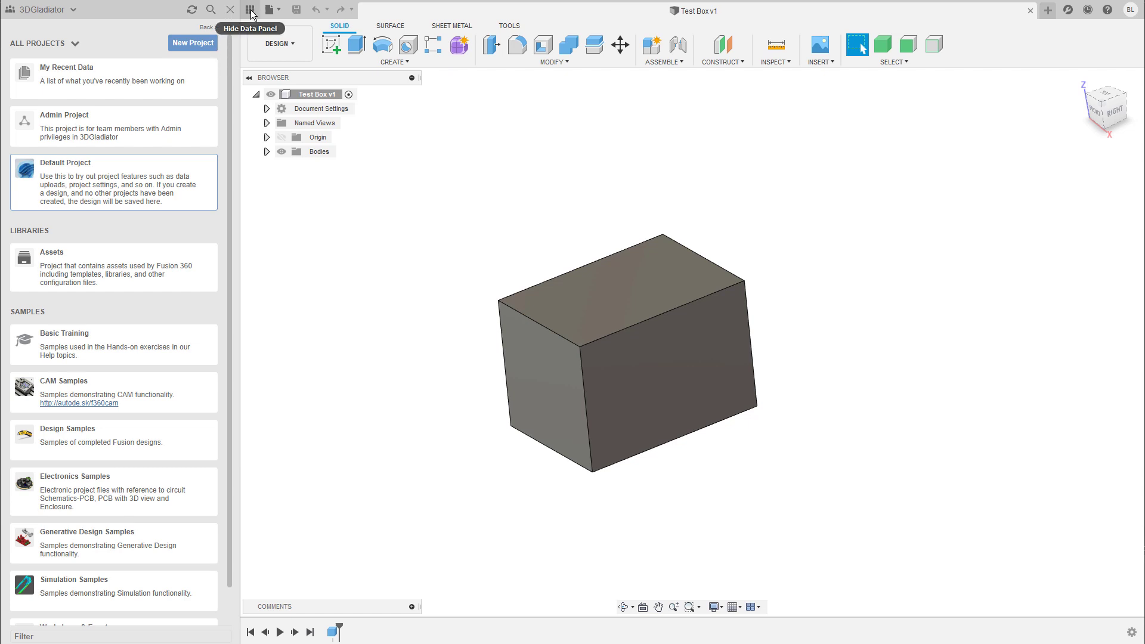
# Create a new project named 'Box Project' in the Data Panel
pyautogui.click(202, 45)
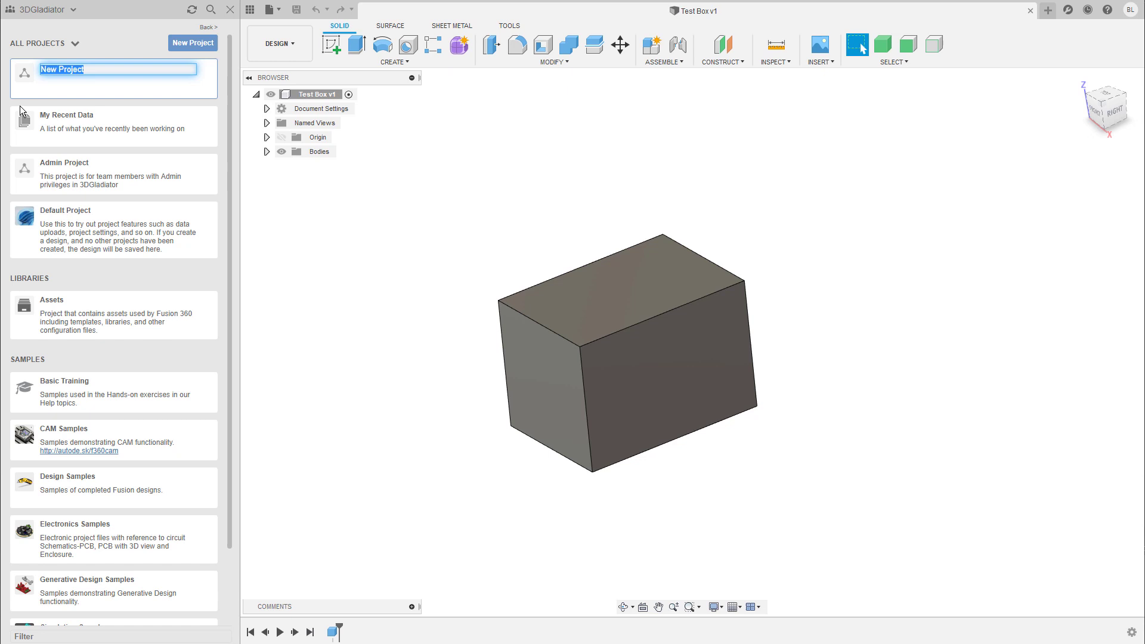
pyautogui.write('B')
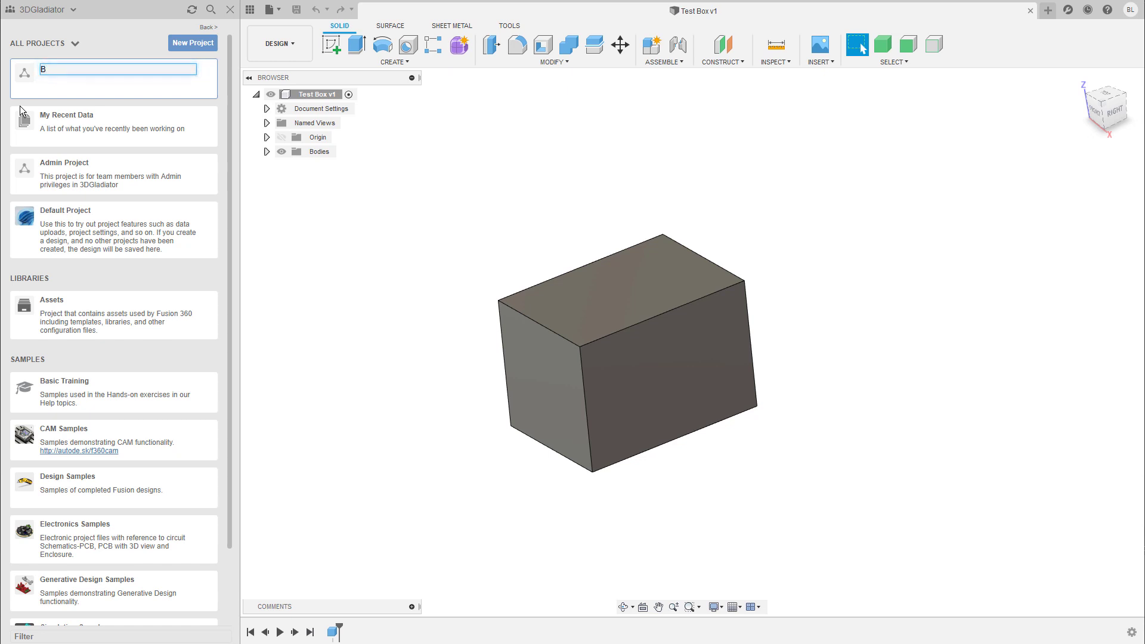
pyautogui.write('ox Project')
pyautogui.press('Return')
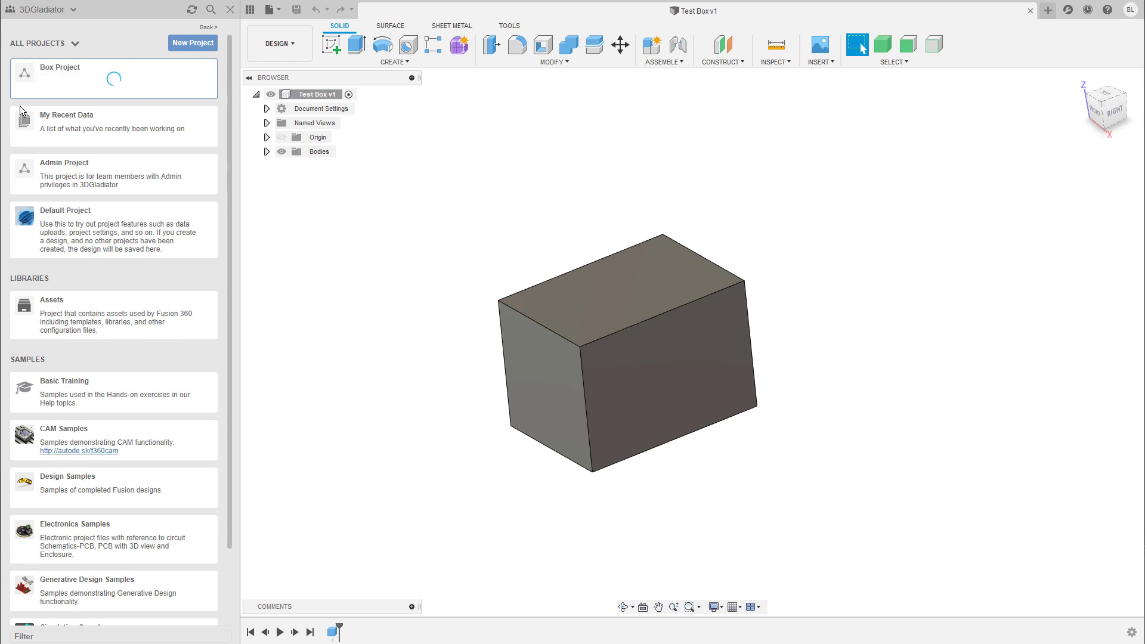
pyautogui.scroll(-3, 64, 87)
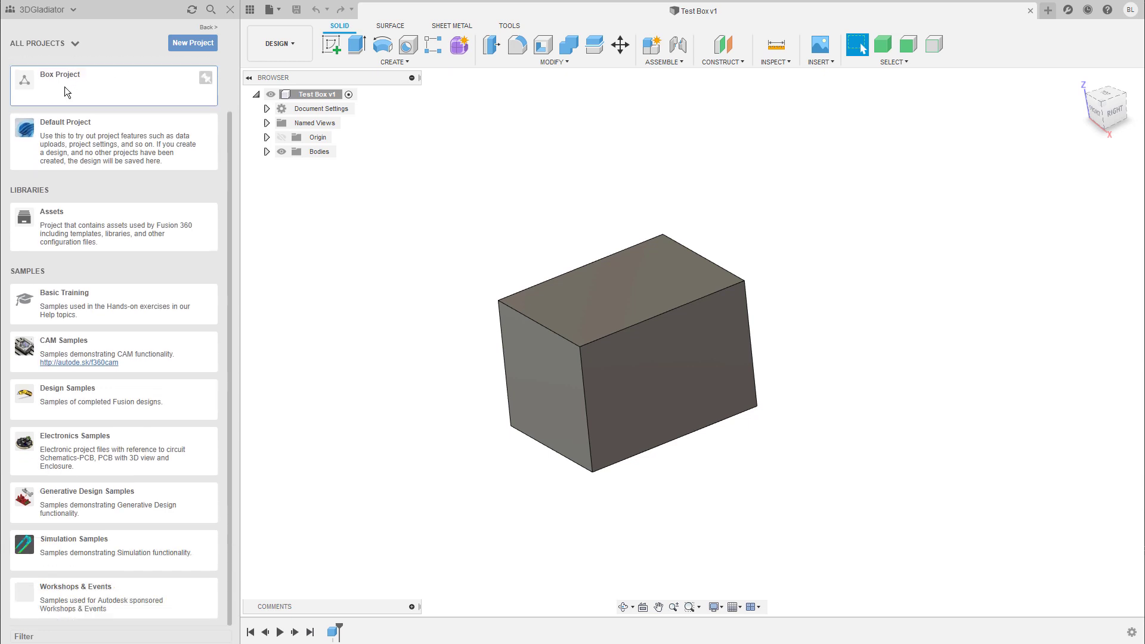
pyautogui.moveTo(231, 127); pyautogui.dragTo(234, 63)
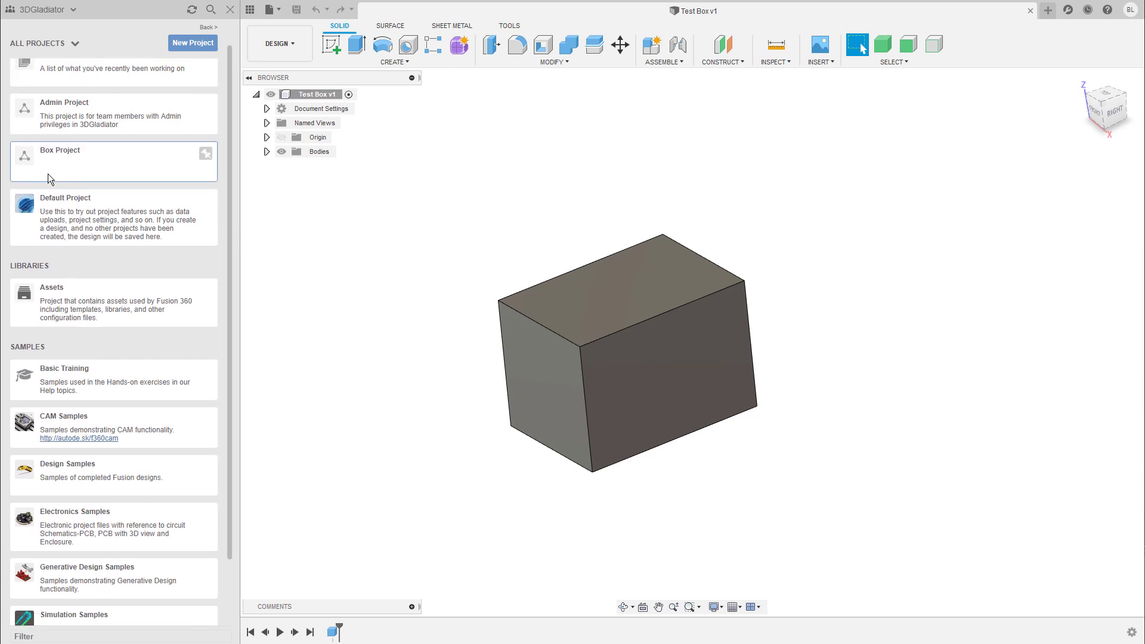
pyautogui.moveTo(232, 148); pyautogui.dragTo(231, 112)
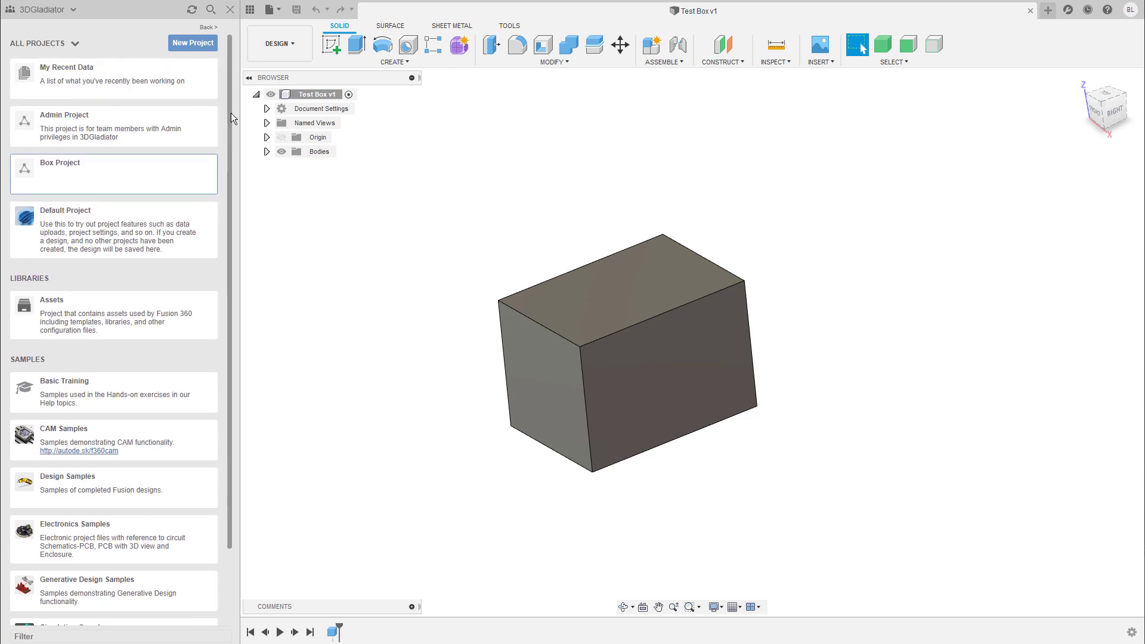
# Inside Box Project, create a 'Test Box' folder and open it
pyautogui.click(32, 173)
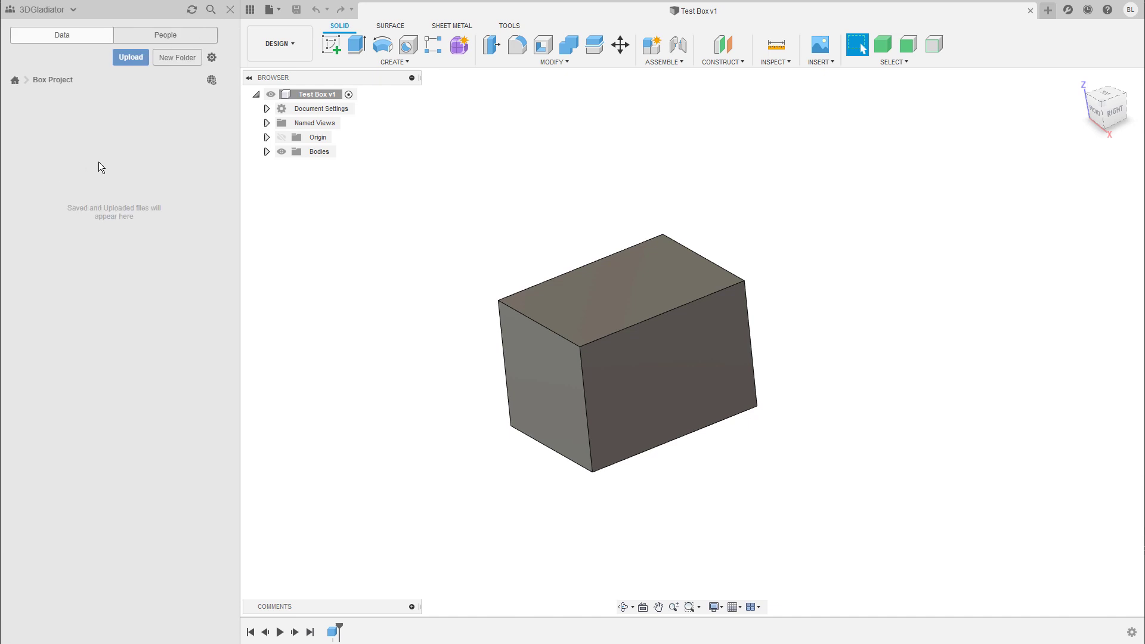
pyautogui.click(179, 61)
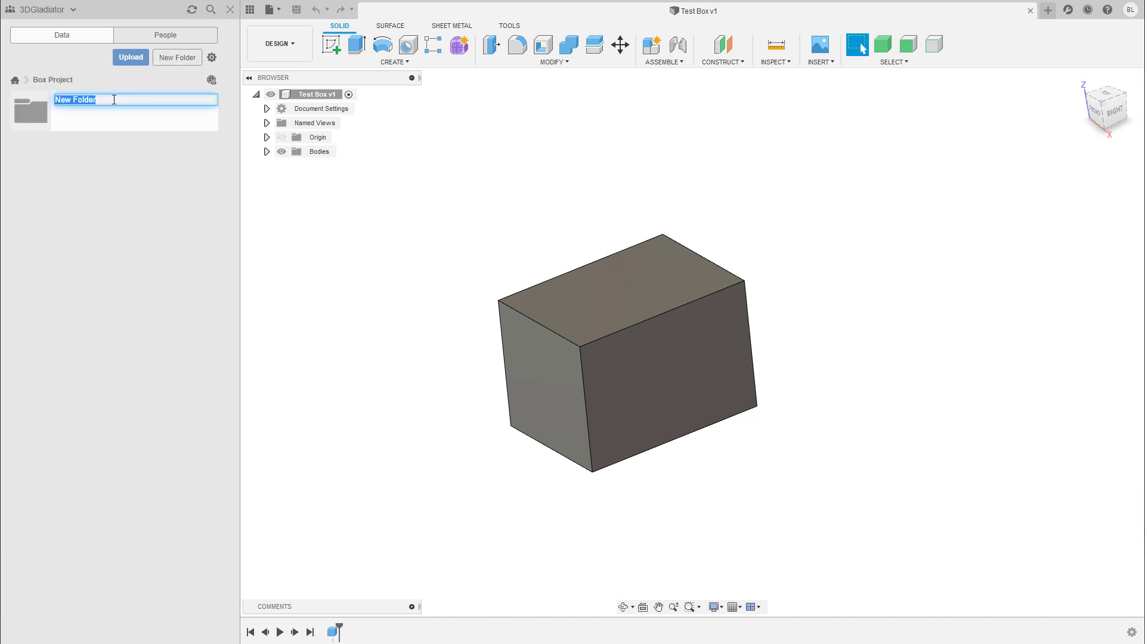
pyautogui.write('Tex')
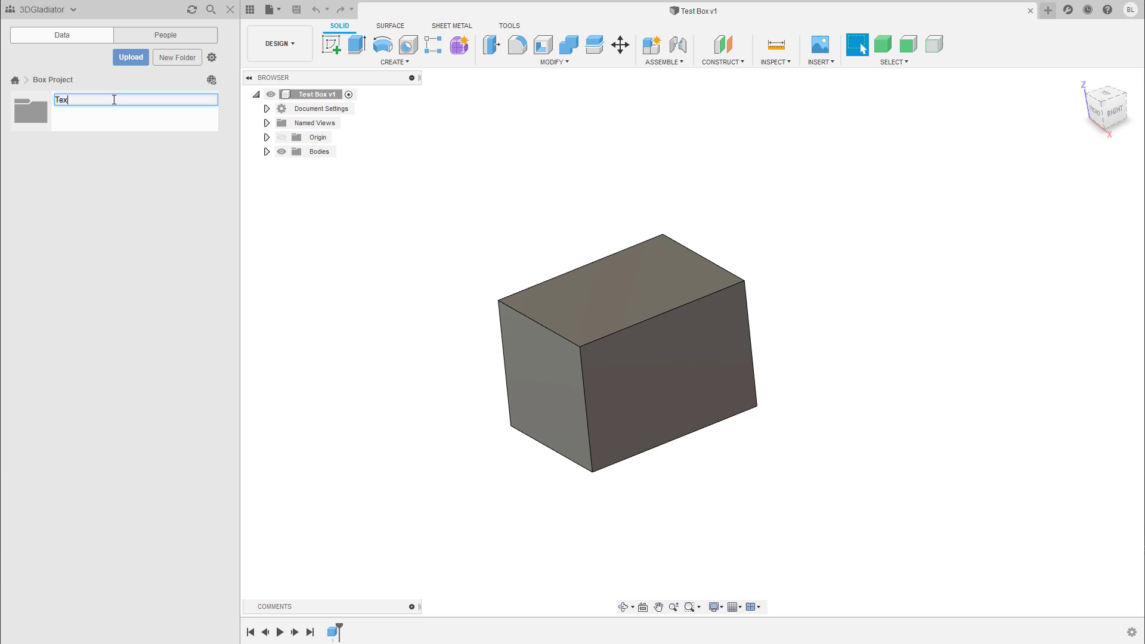
pyautogui.write('st Box')
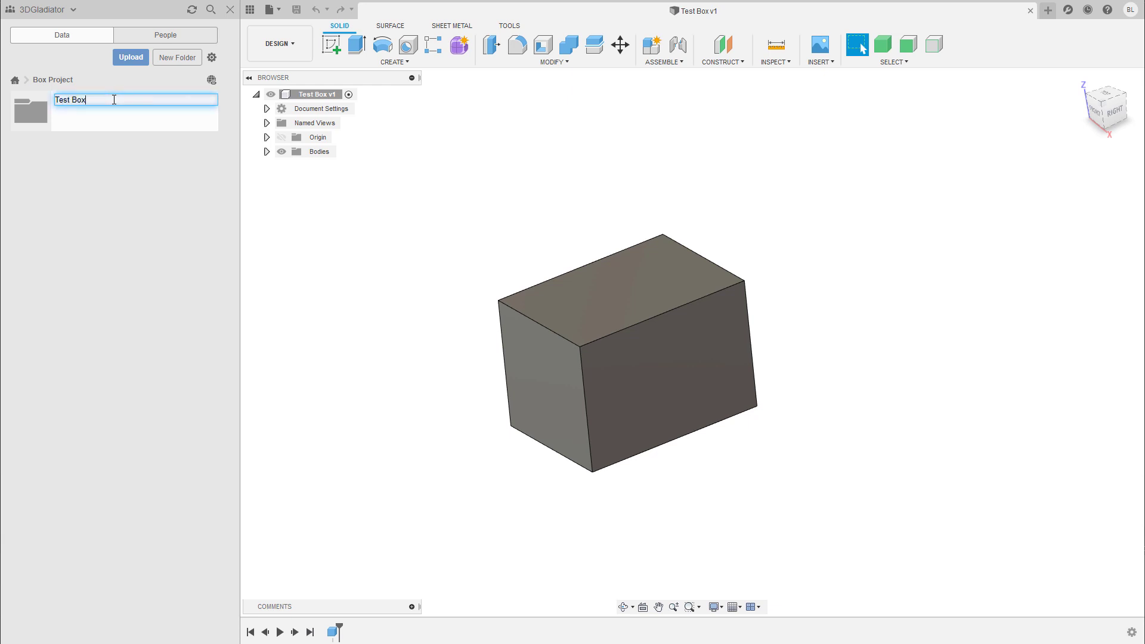
pyautogui.press('Return')
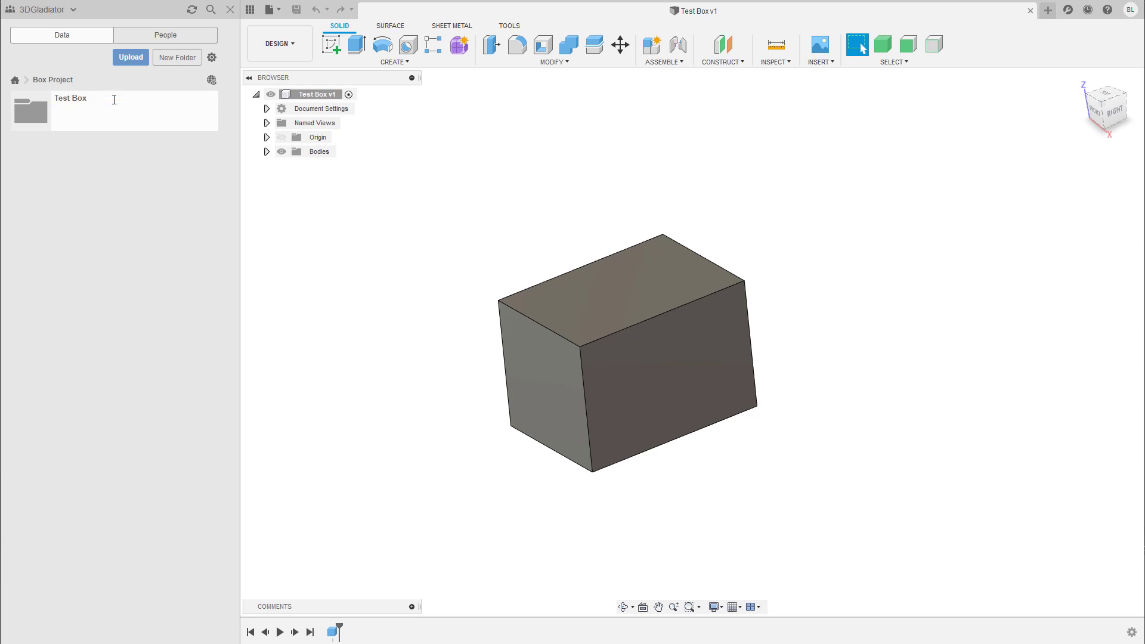
pyautogui.click(38, 110)
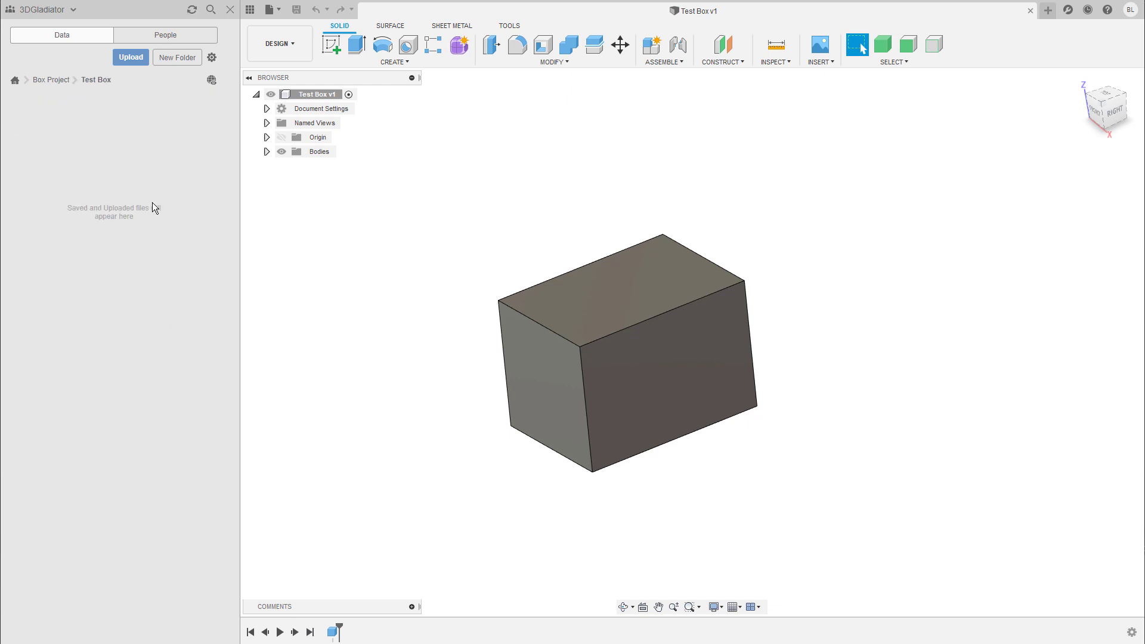
# Save As the design named 'Test Box' into Box Project's Test Box folder
pyautogui.click(282, 12)
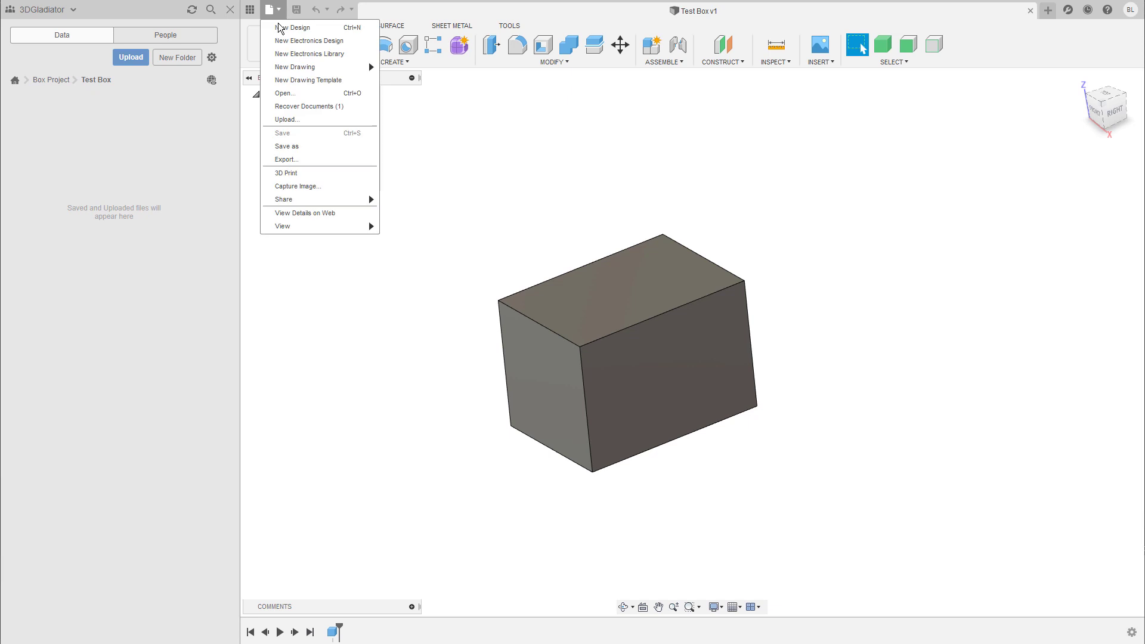
pyautogui.click(319, 149)
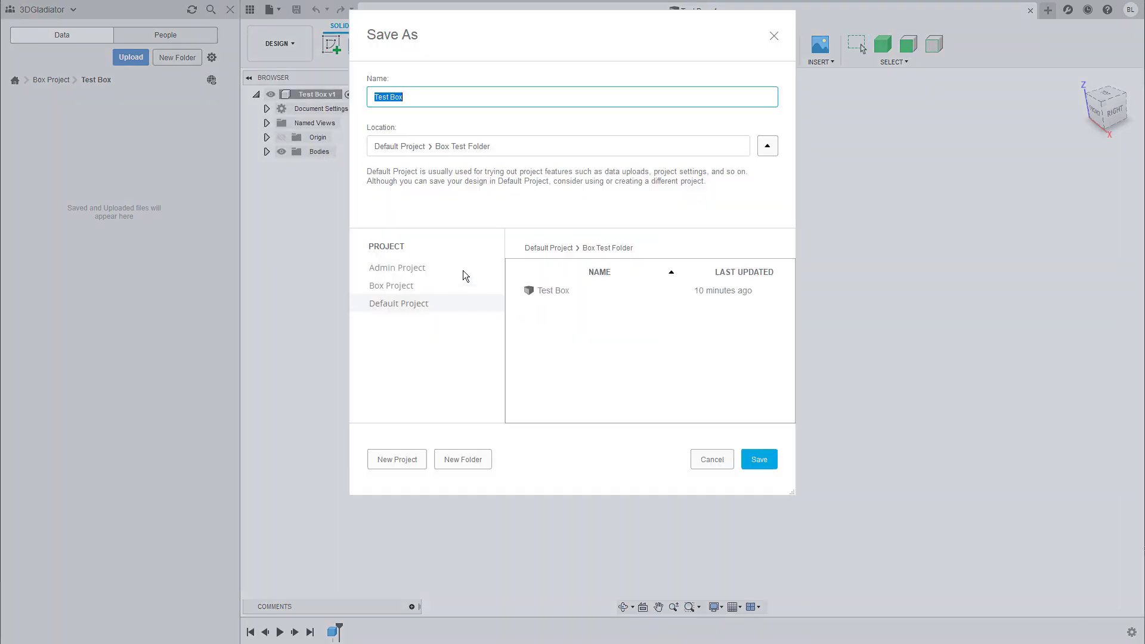
pyautogui.click(405, 291)
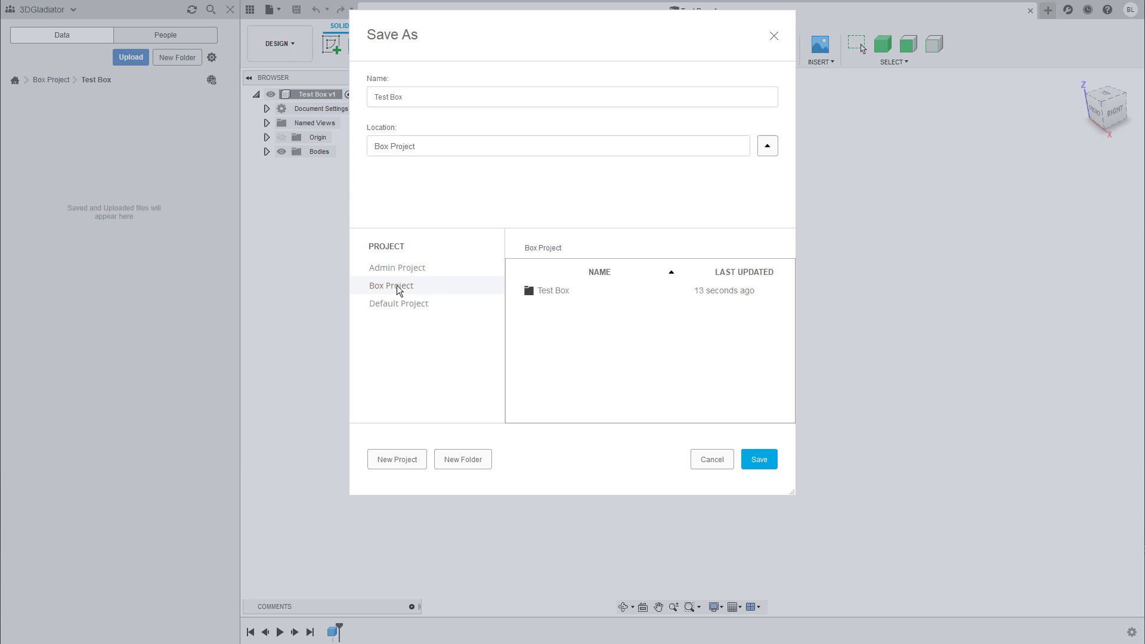
pyautogui.doubleClick(564, 296)
pyautogui.click(449, 97)
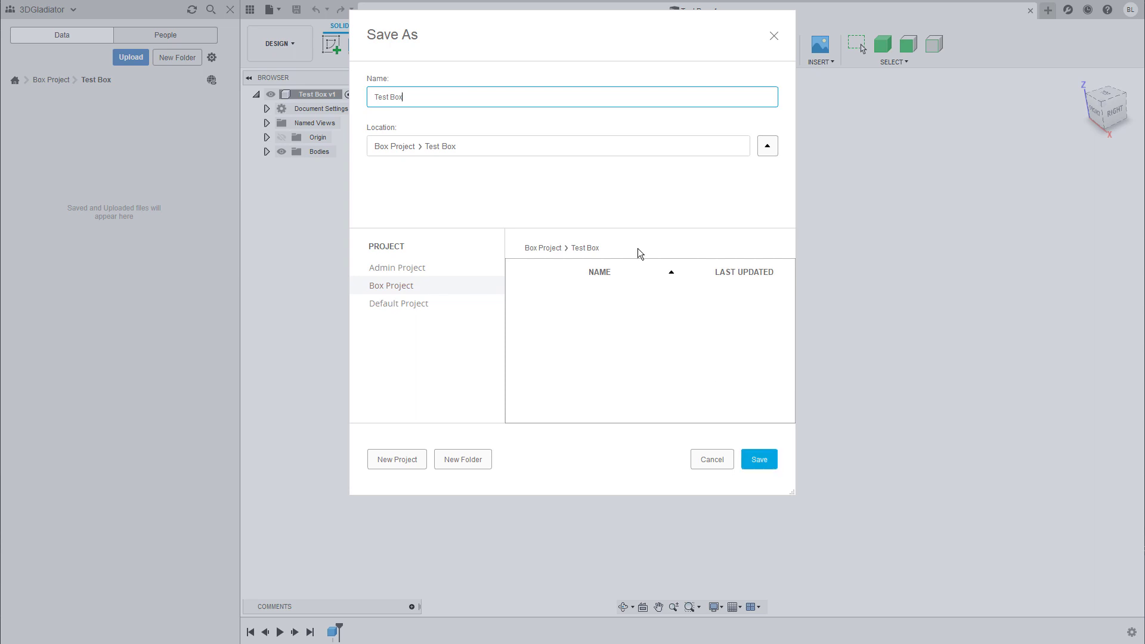
pyautogui.click(759, 460)
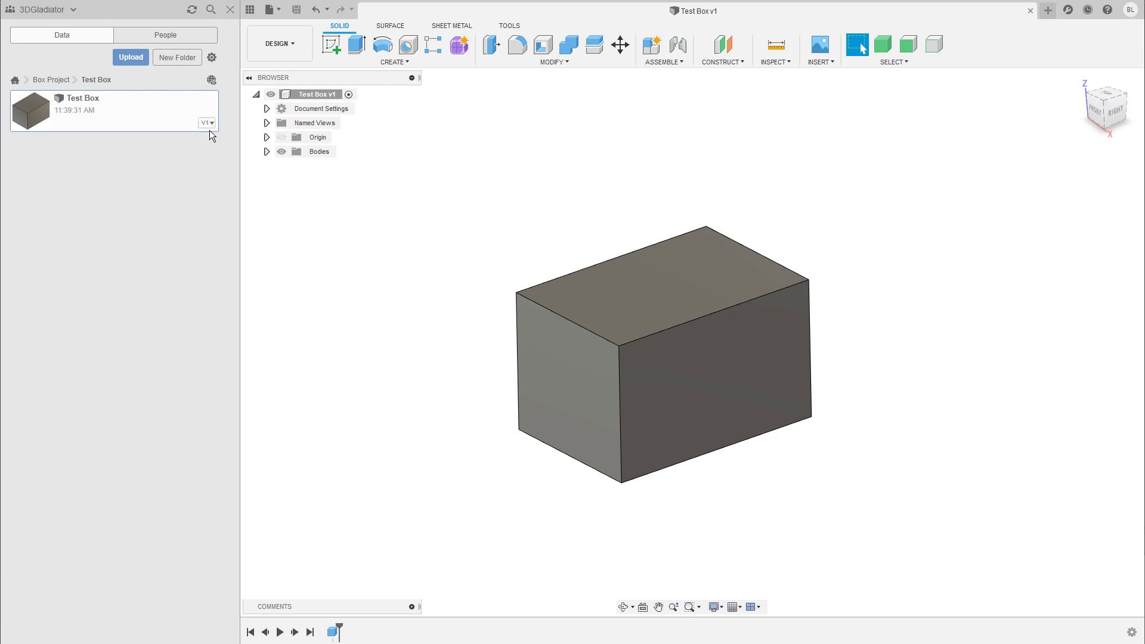
# Expand the Test Box file card to see its details and History tab
pyautogui.click(210, 129)
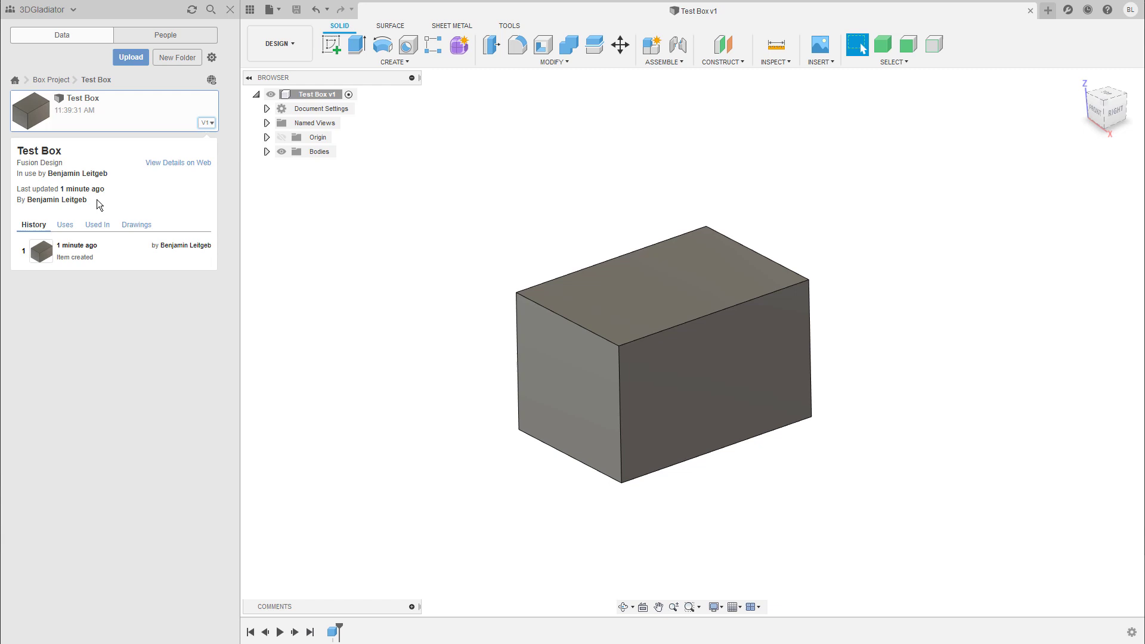
# Press Pull the box's left end face out to -100 mm
pyautogui.click(572, 395)
pyautogui.press('q')
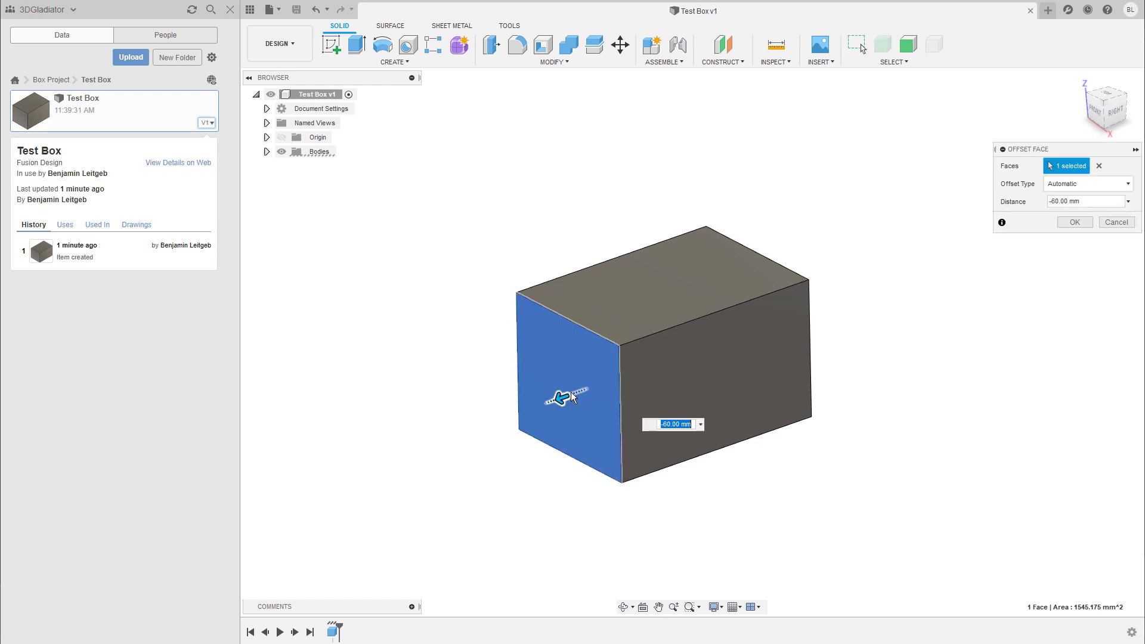
pyautogui.moveTo(565, 398); pyautogui.dragTo(418, 449)
pyautogui.click(1075, 222)
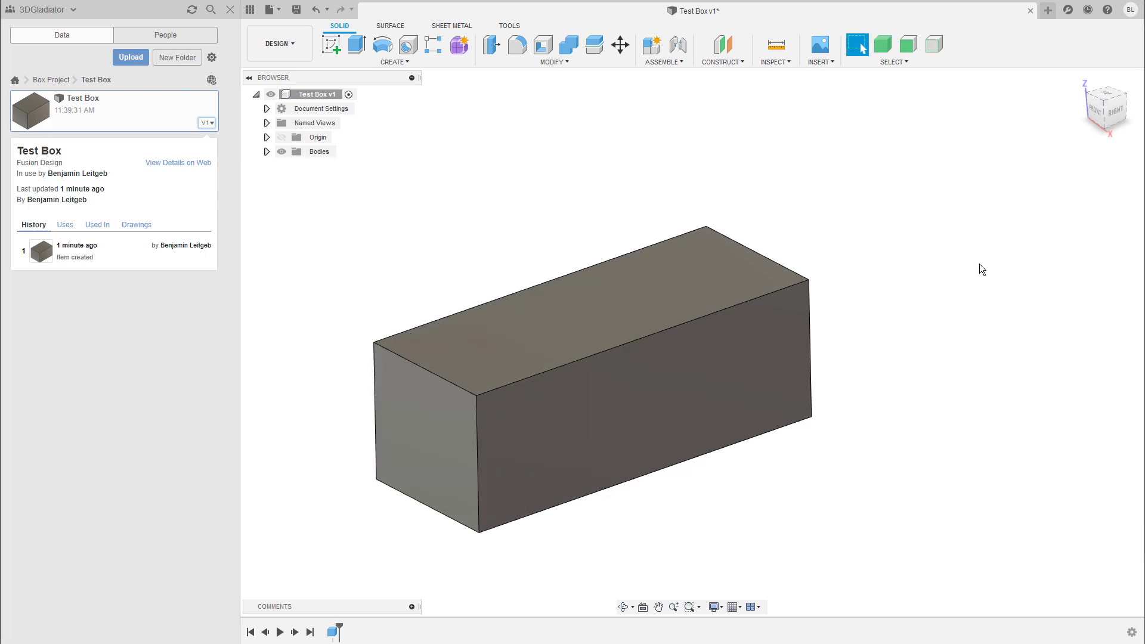
# Save a new version with the description 'surface offset'
pyautogui.click(297, 10)
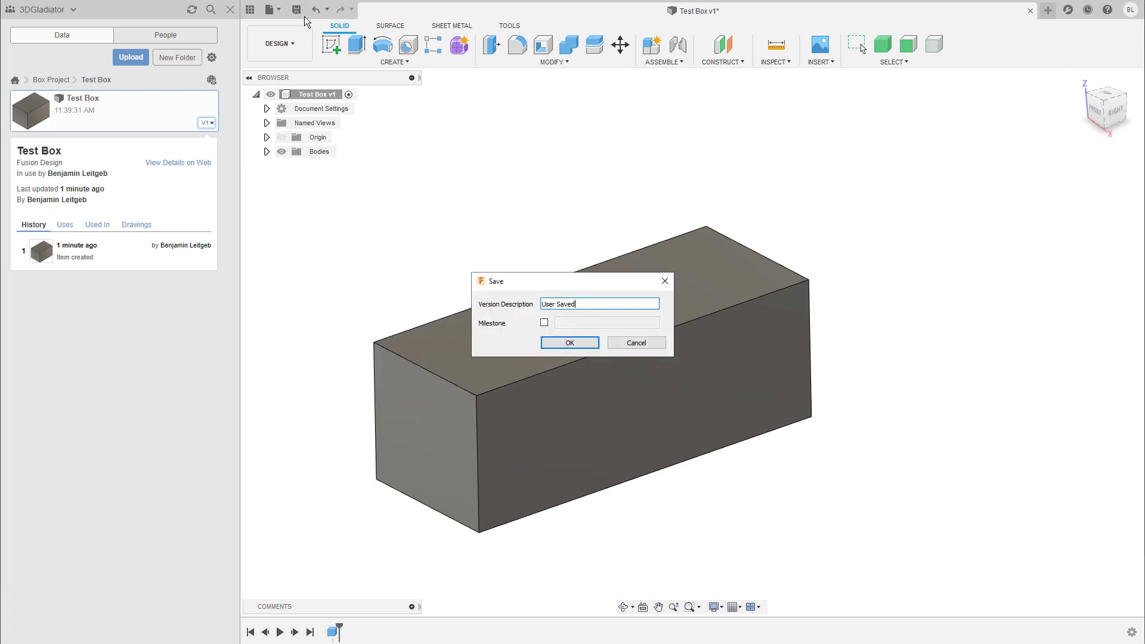
pyautogui.tripleClick(595, 304)
pyautogui.write('surface offset')
pyautogui.click(581, 342)
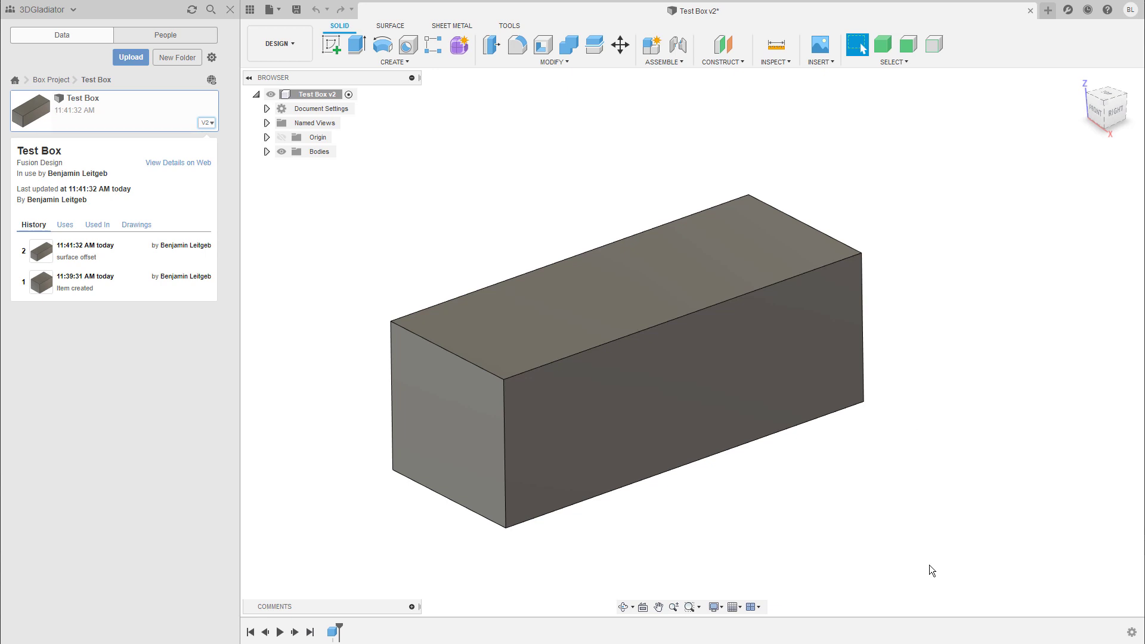
pyautogui.hotkey('alt', 'Tab')
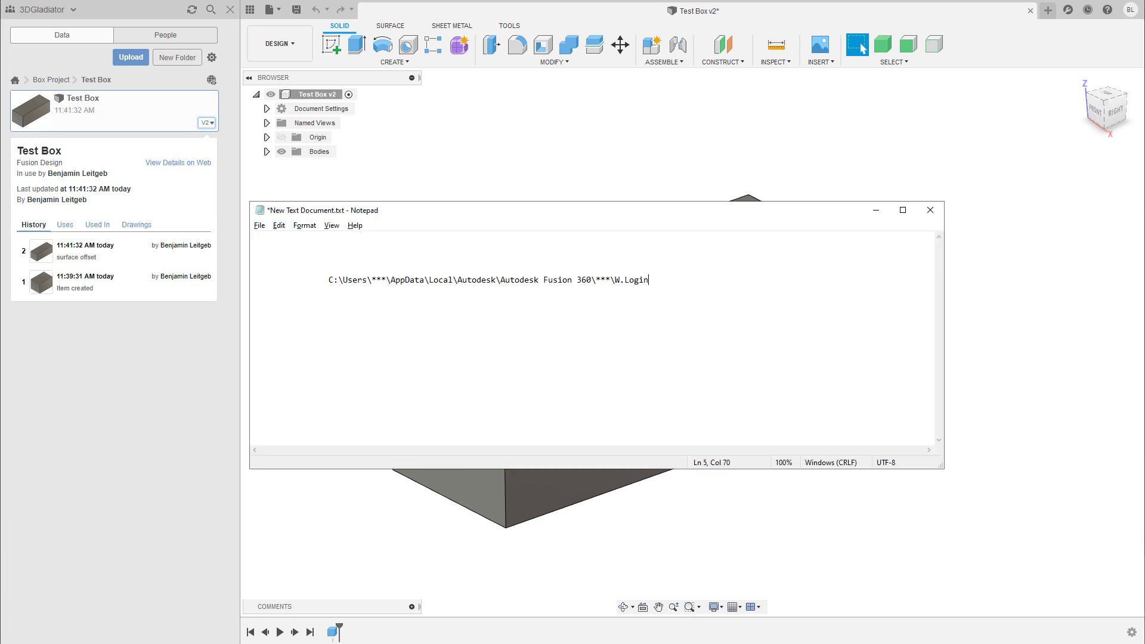
pyautogui.moveTo(547, 210); pyautogui.dragTo(576, 231)
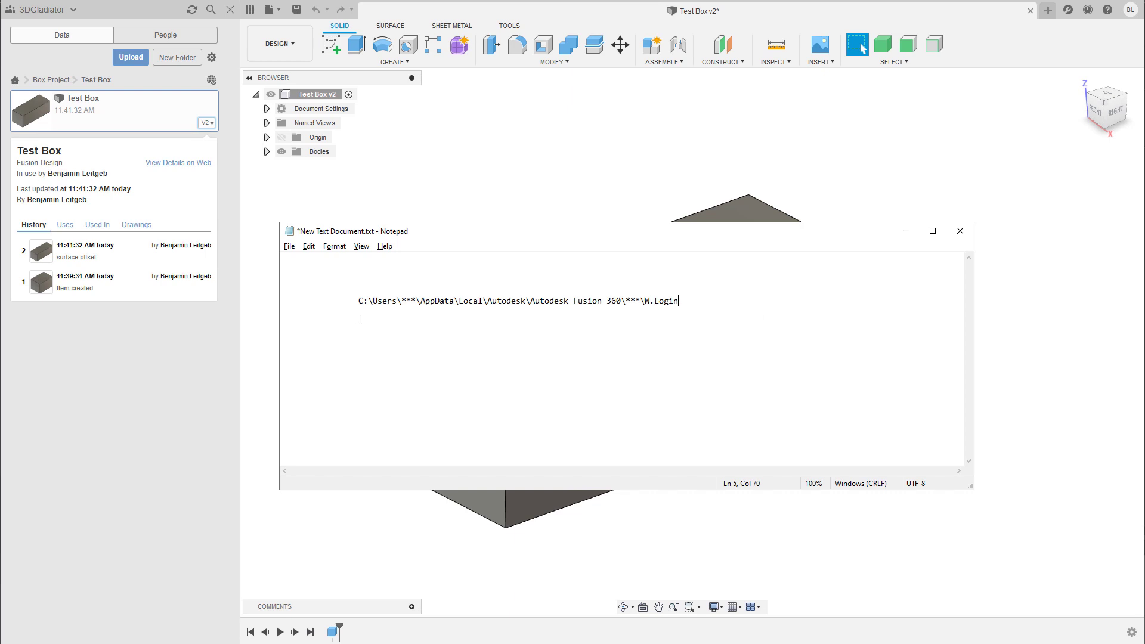
pyautogui.doubleClick(359, 301)
pyautogui.moveTo(401, 301); pyautogui.dragTo(417, 302)
pyautogui.moveTo(529, 301); pyautogui.dragTo(642, 302)
pyautogui.click(697, 300)
pyautogui.click(906, 231)
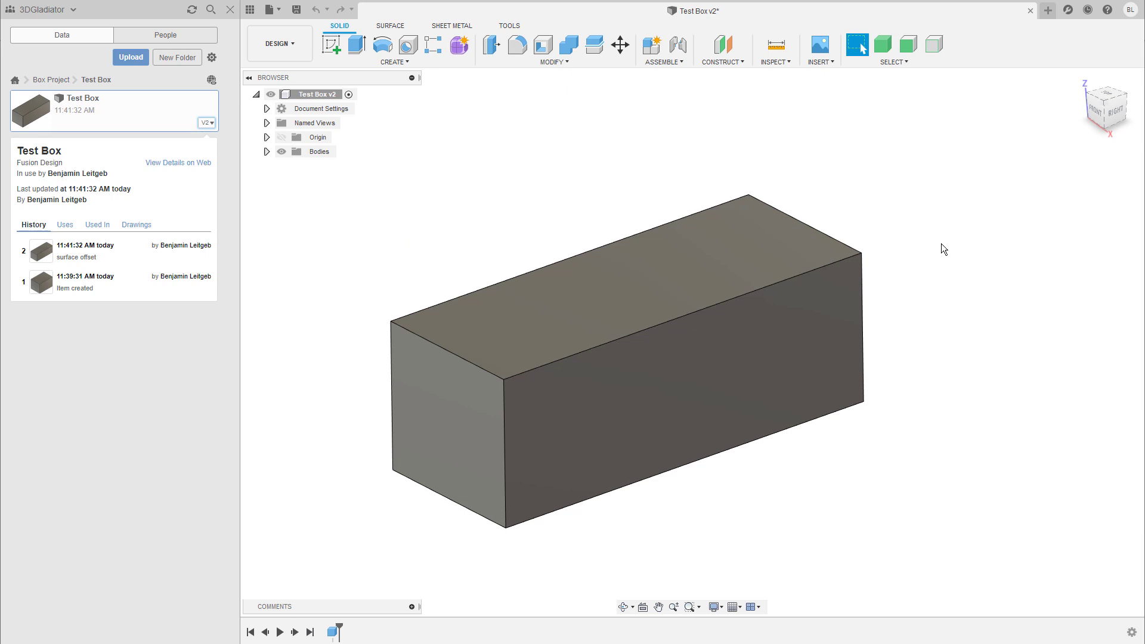
pyautogui.click(1130, 10)
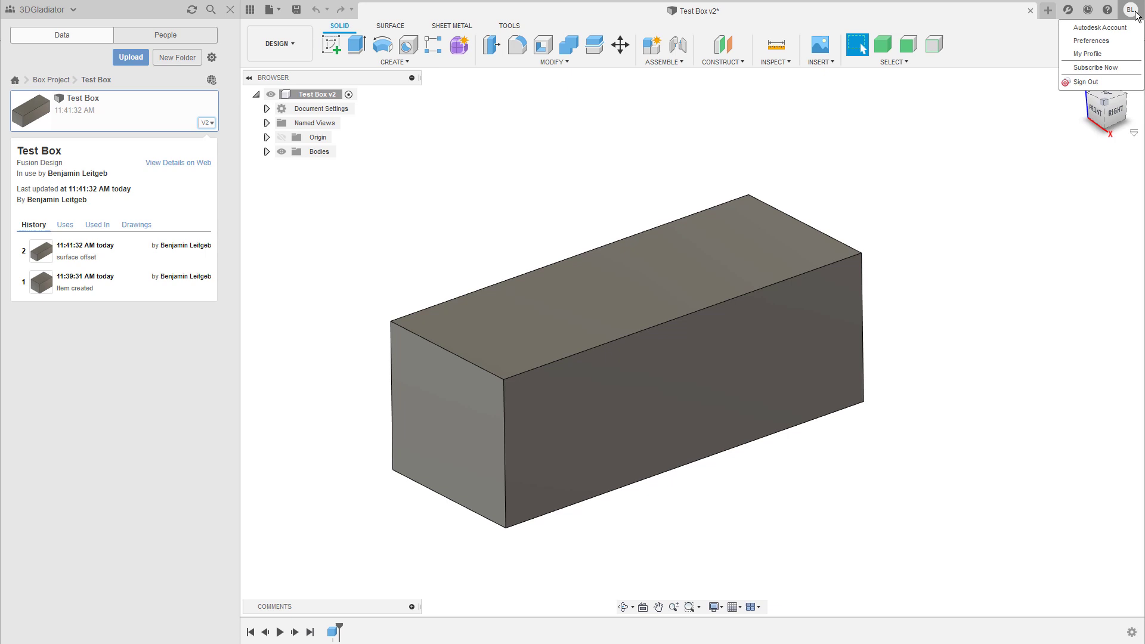
pyautogui.click(1092, 40)
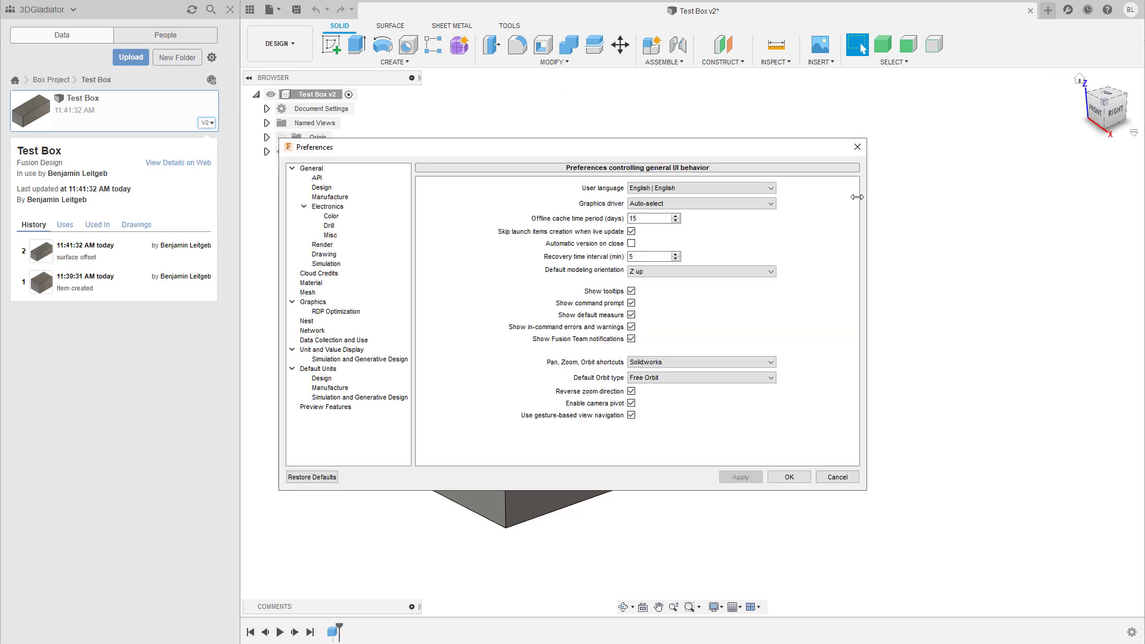
pyautogui.moveTo(631, 147); pyautogui.dragTo(676, 159)
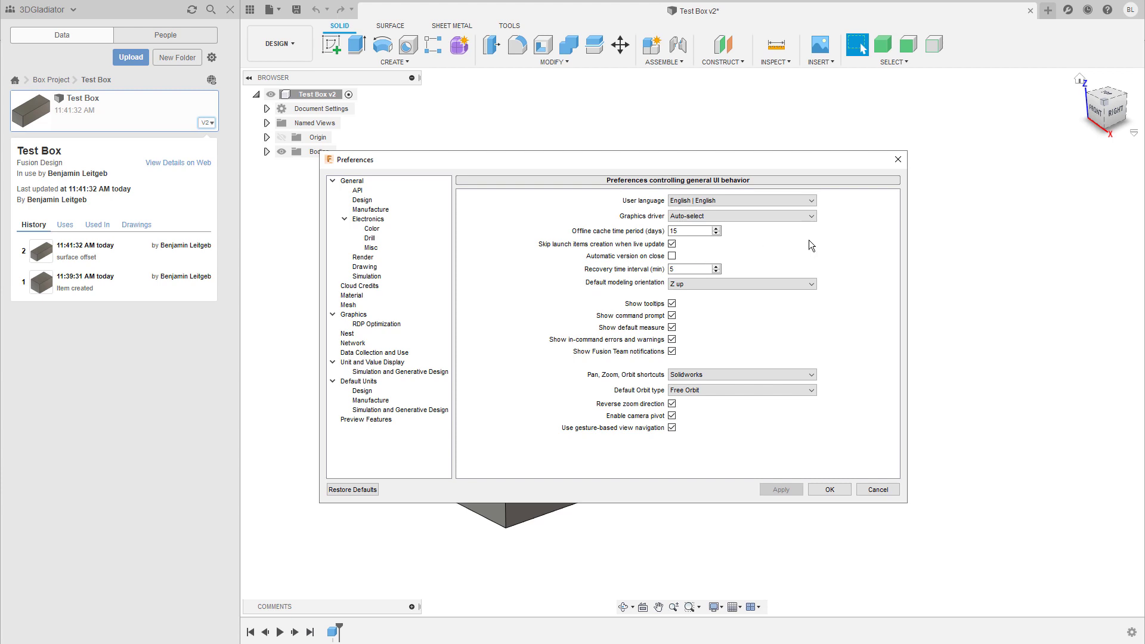
pyautogui.click(881, 490)
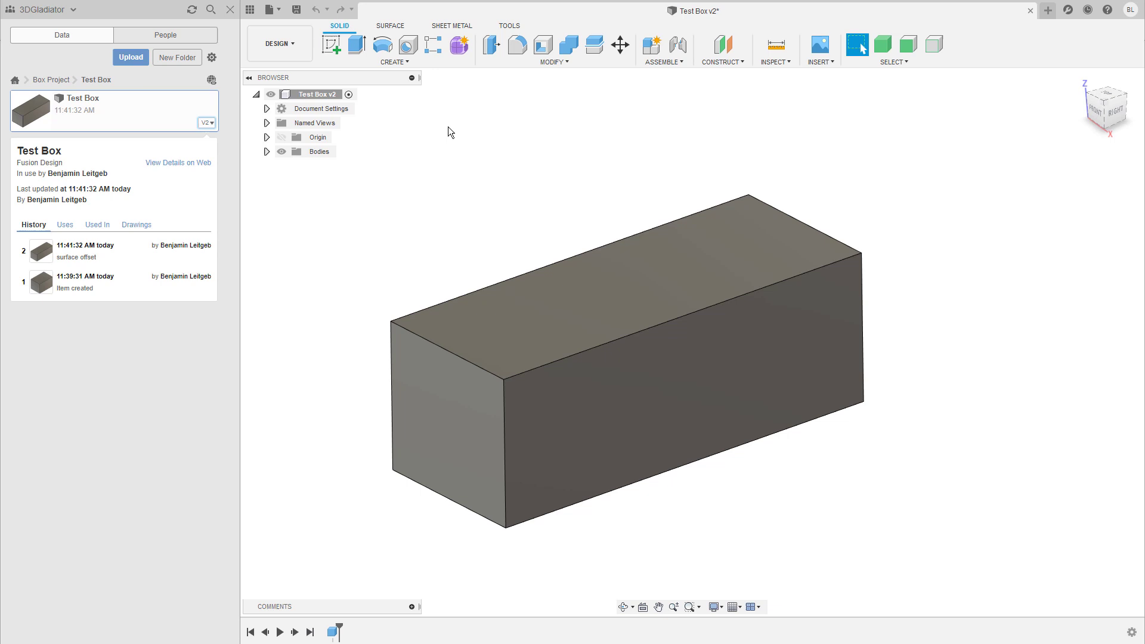
pyautogui.click(278, 10)
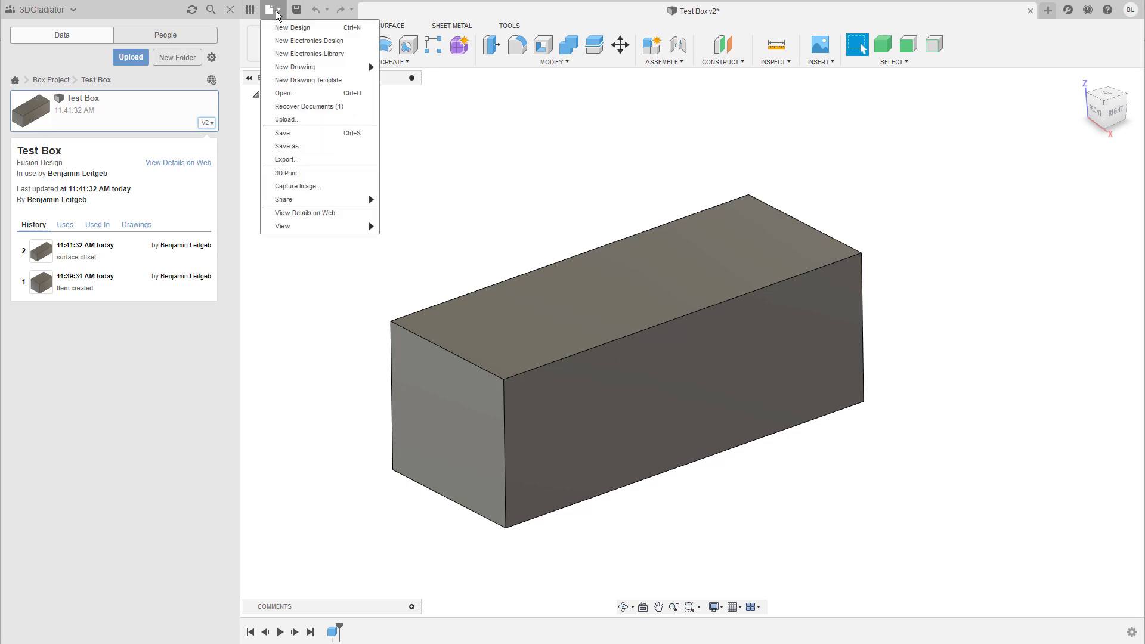
pyautogui.click(311, 160)
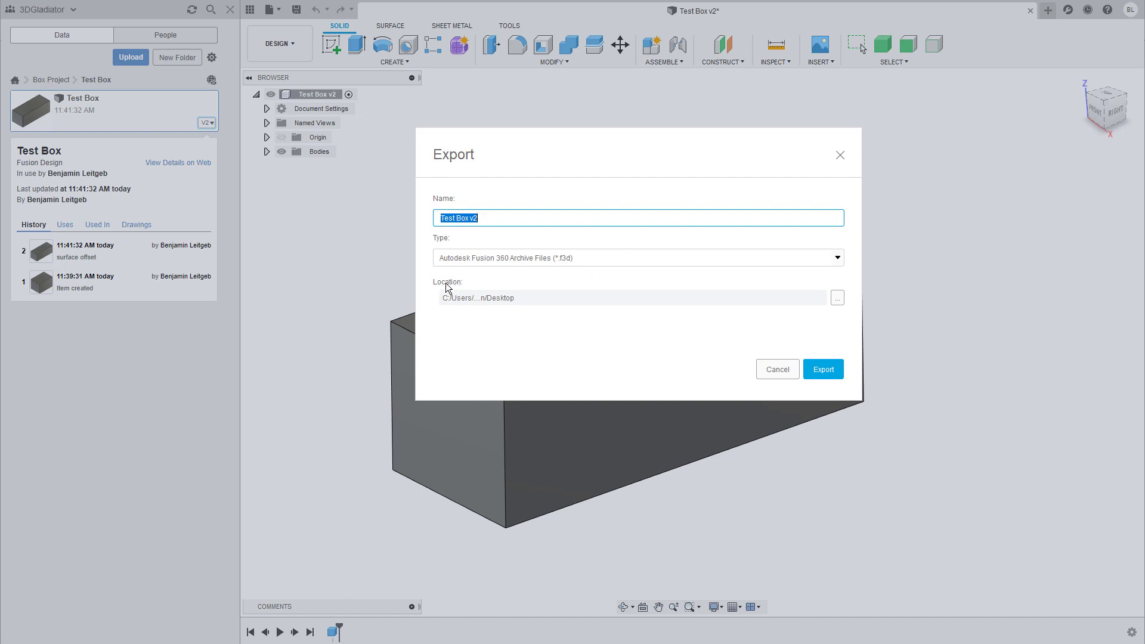
pyautogui.click(844, 261)
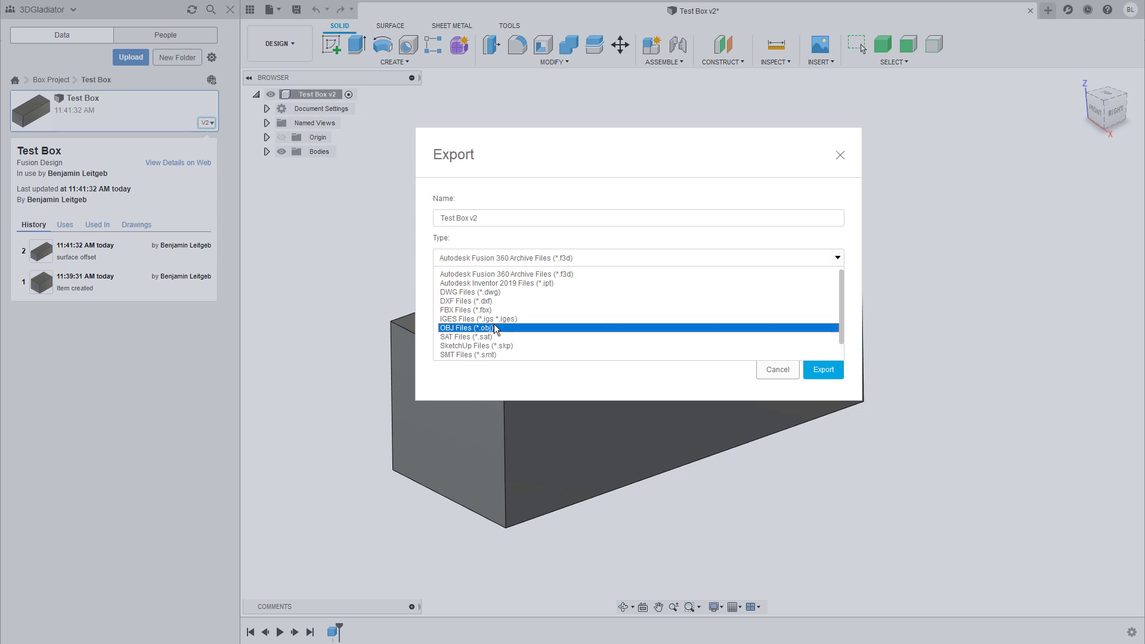
pyautogui.click(777, 372)
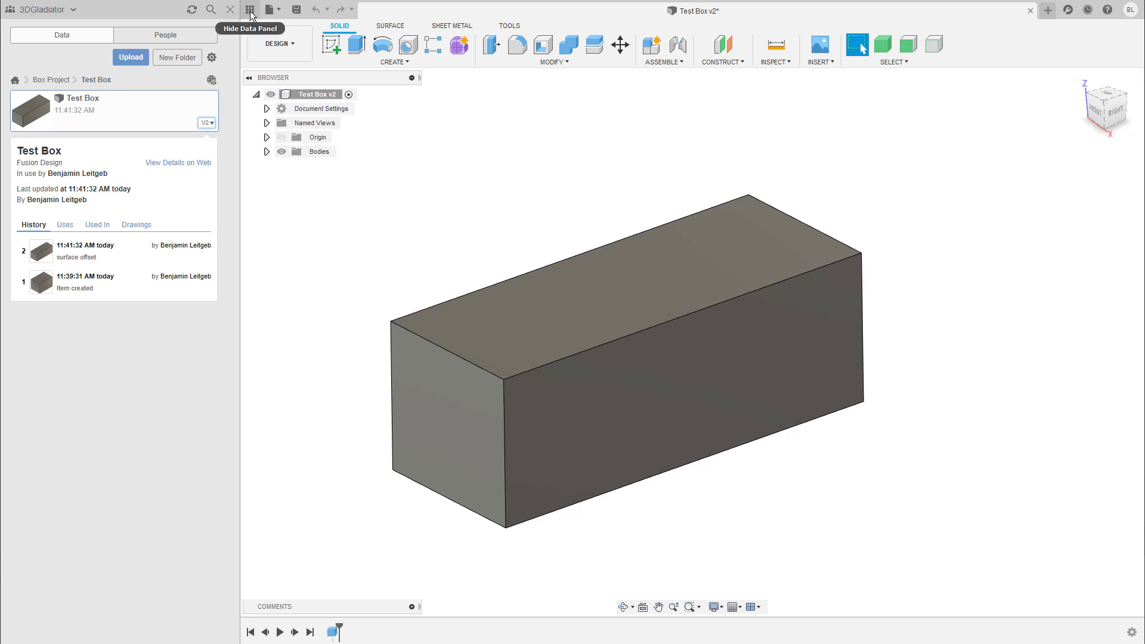
# Open the Upload window for the Test Box folder, then close it without uploading
pyautogui.click(131, 58)
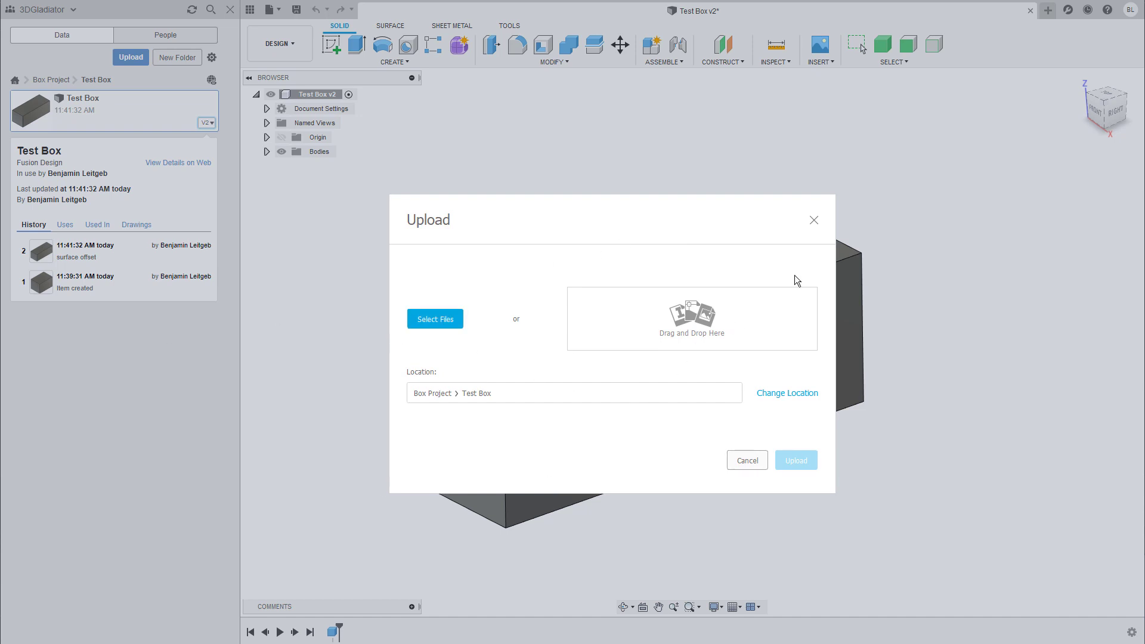
pyautogui.click(813, 221)
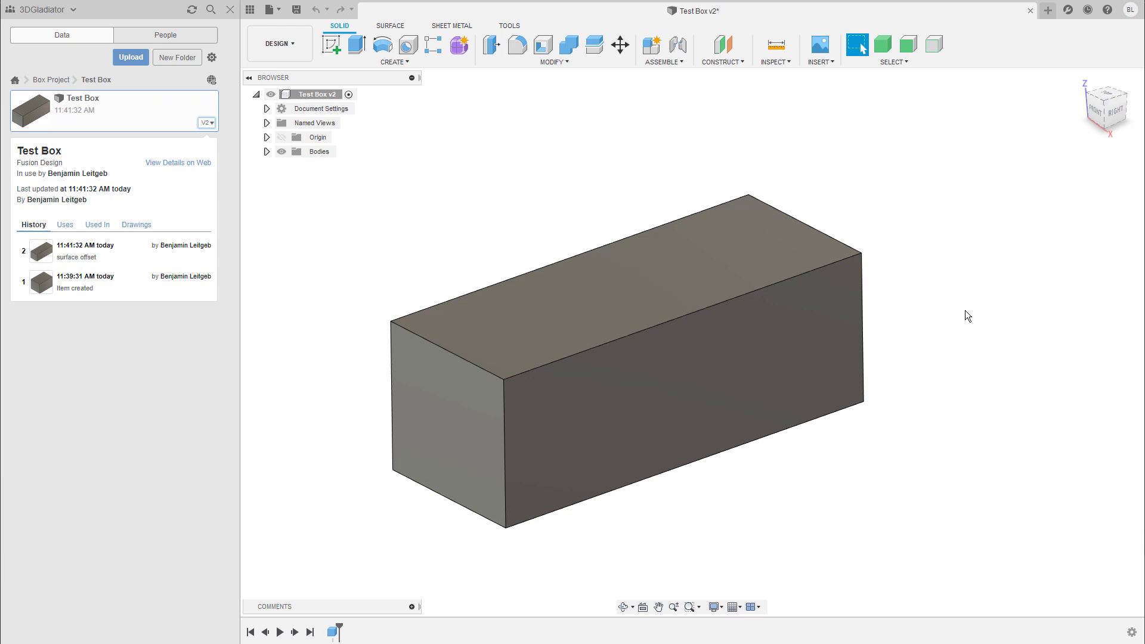
pyautogui.keyDown('shift'); pyautogui.moveTo(957, 349); pyautogui.dragTo(531, 206, button='middle'); pyautogui.keyUp('shift')
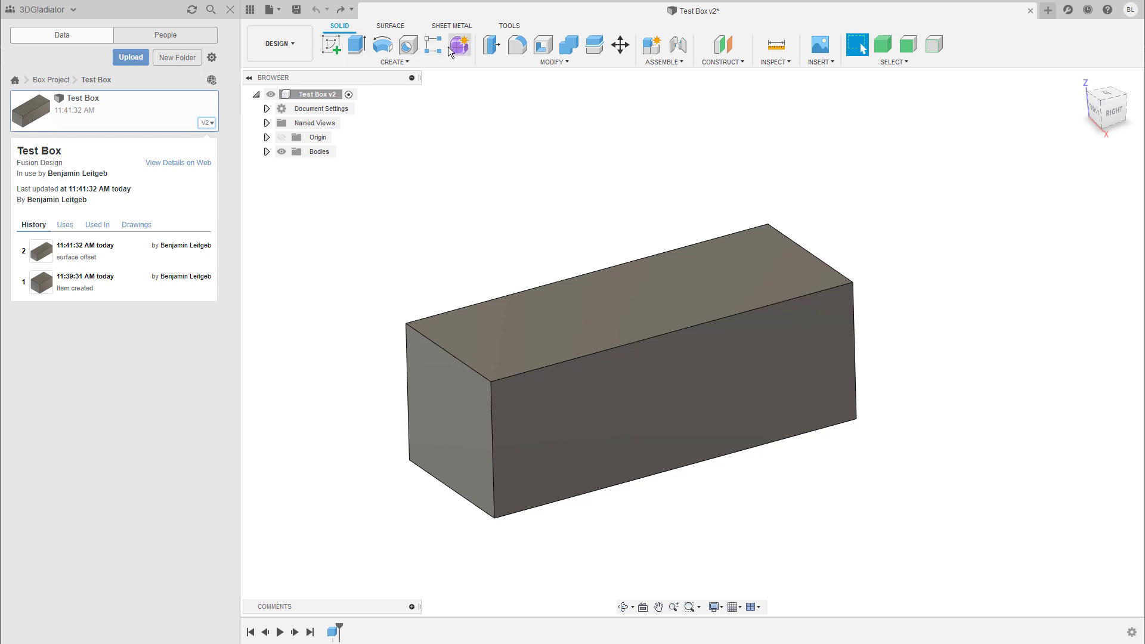
pyautogui.click(417, 61)
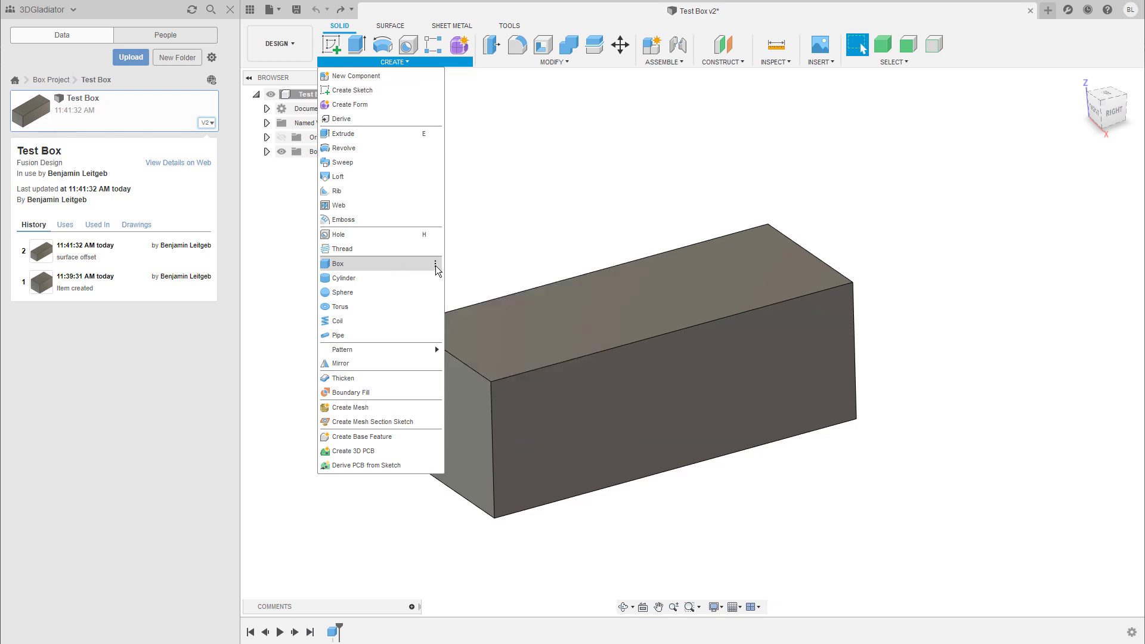
pyautogui.click(435, 264)
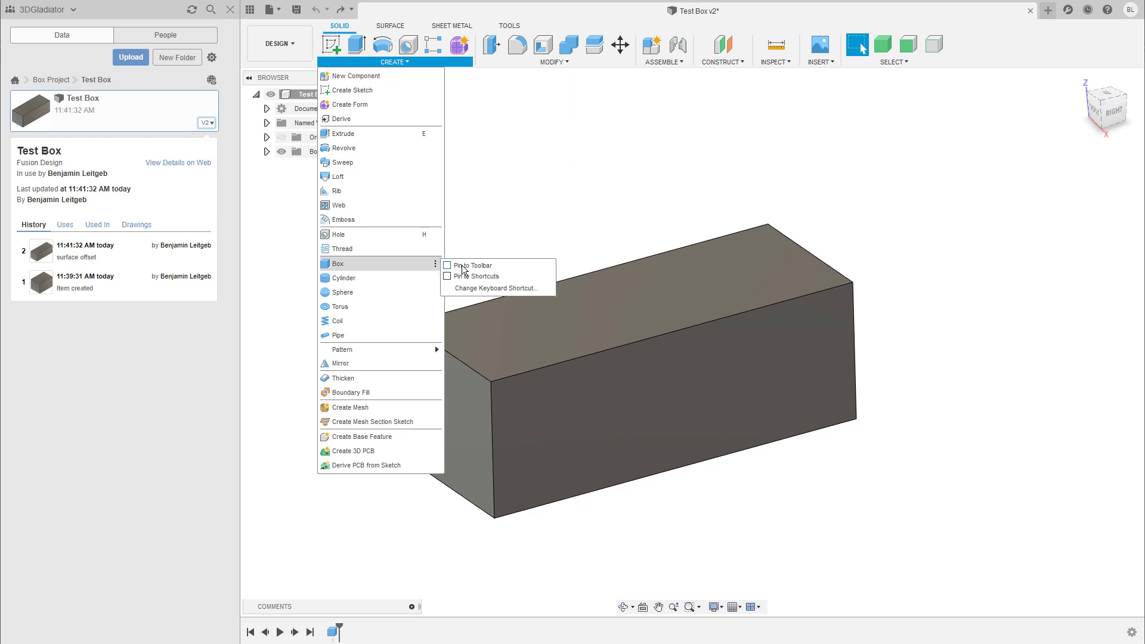
pyautogui.click(448, 267)
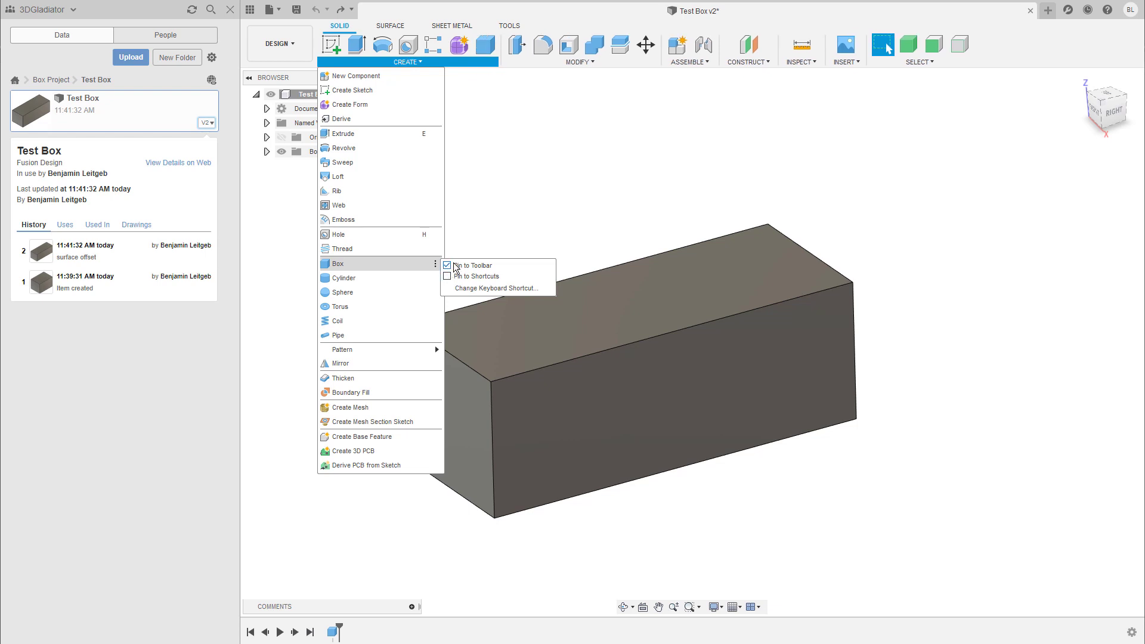
pyautogui.click(436, 278)
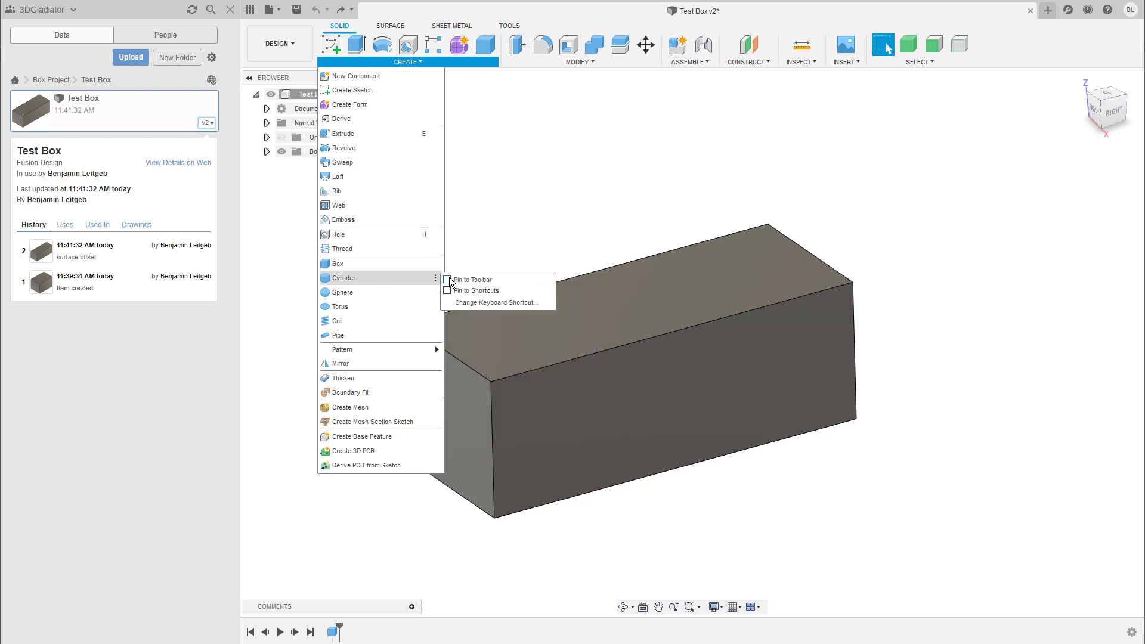
pyautogui.click(449, 280)
pyautogui.click(449, 280)
pyautogui.click(436, 263)
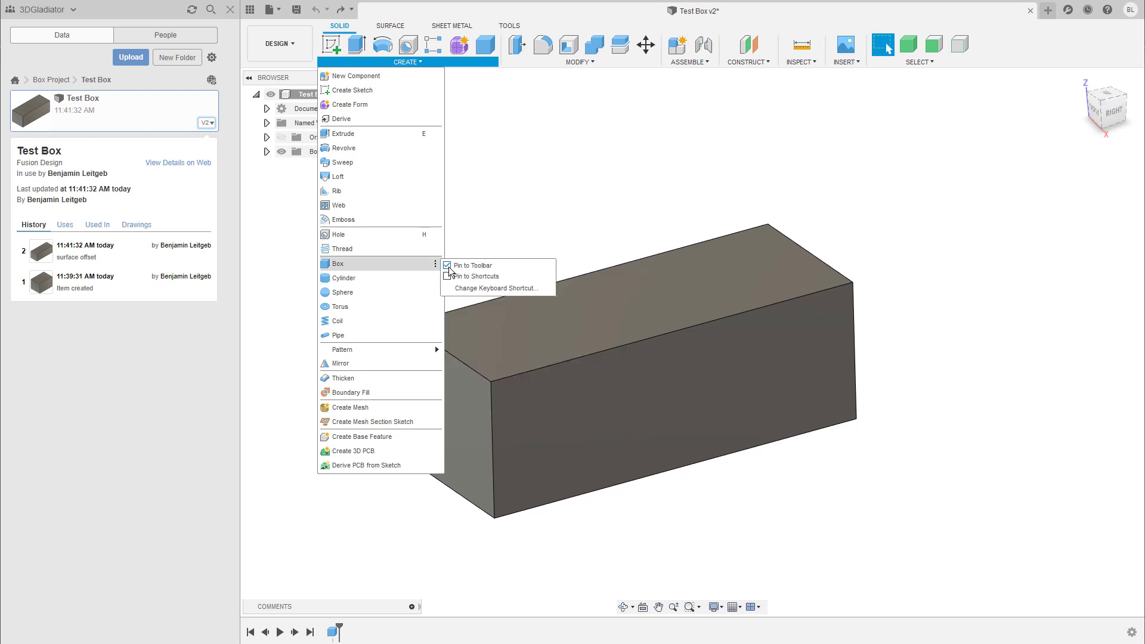
pyautogui.click(448, 265)
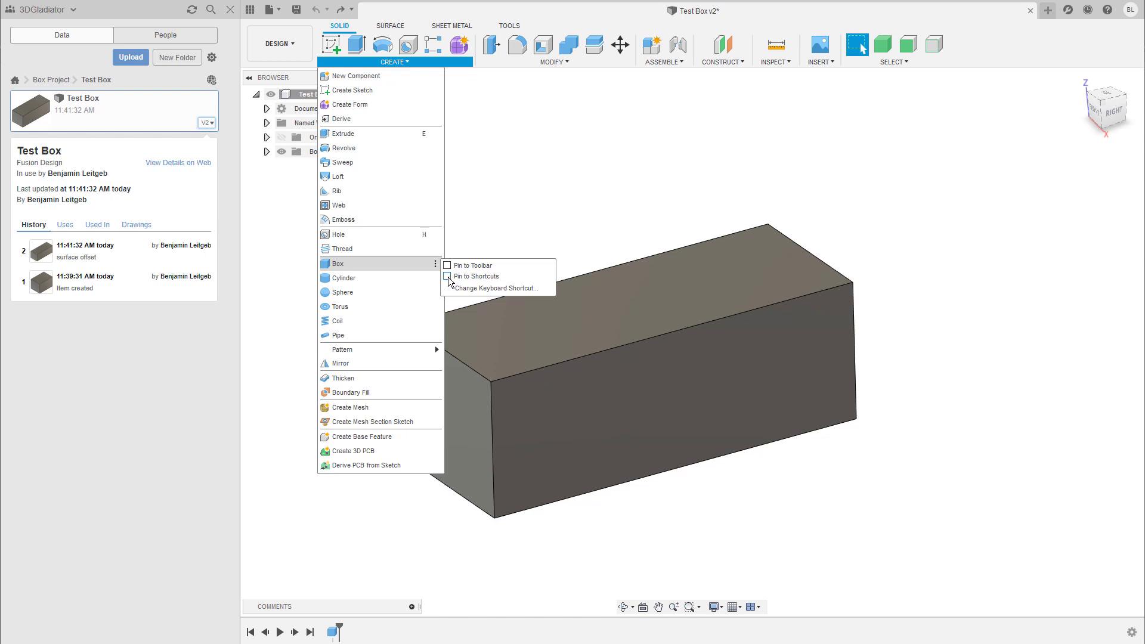
pyautogui.click(936, 257)
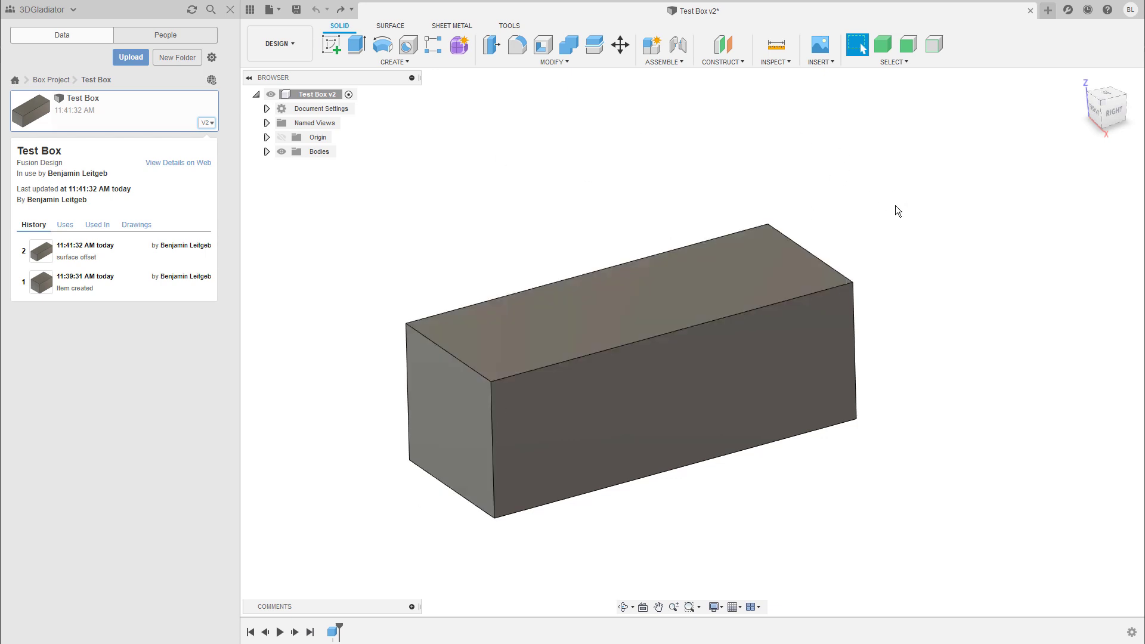
pyautogui.press('s')
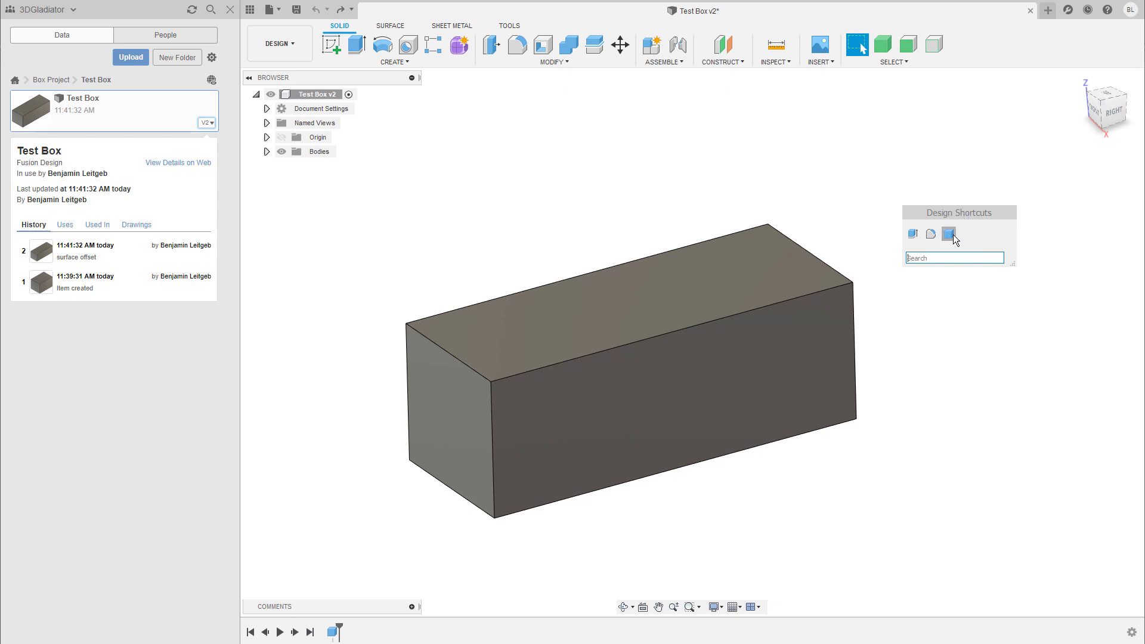
pyautogui.moveTo(961, 213); pyautogui.dragTo(1016, 219)
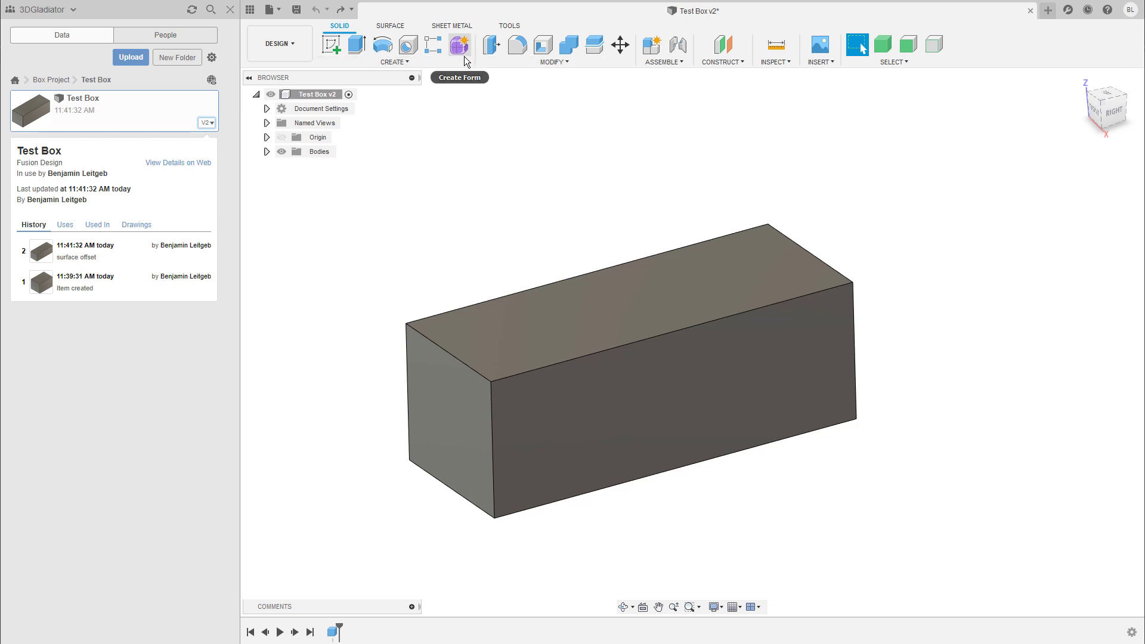
pyautogui.click(399, 62)
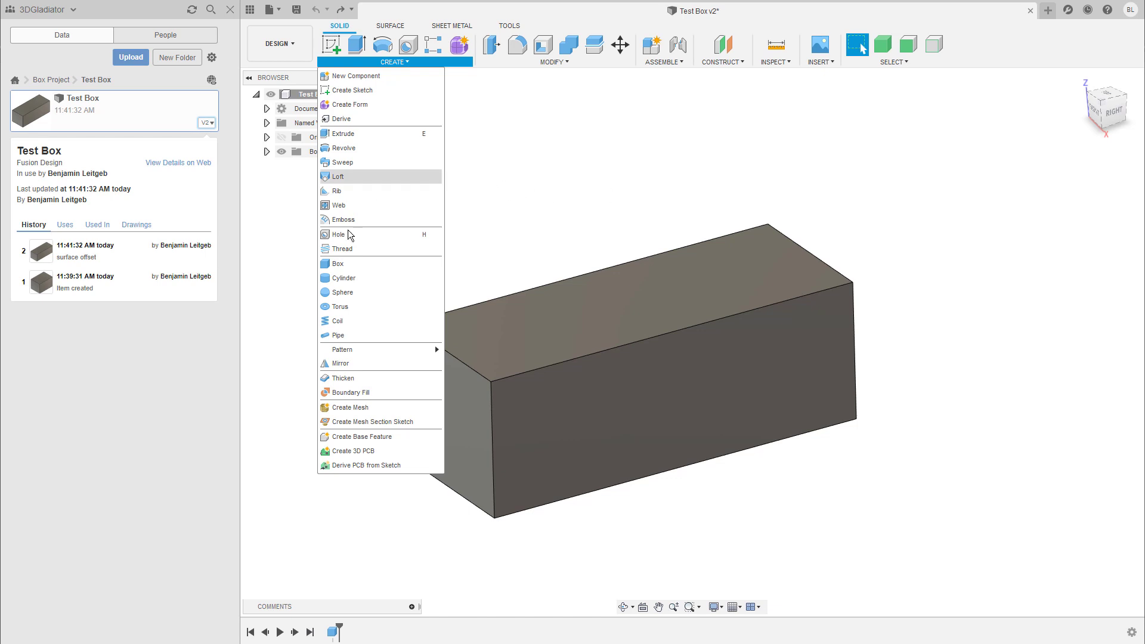
pyautogui.click(692, 162)
pyautogui.press('s')
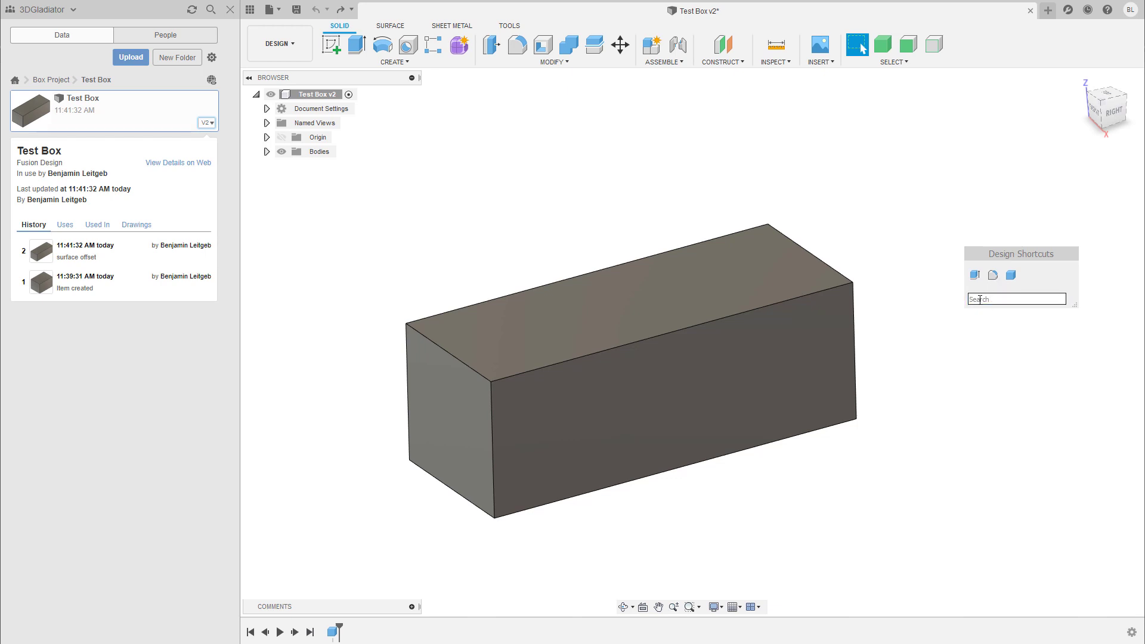
pyautogui.write('box')
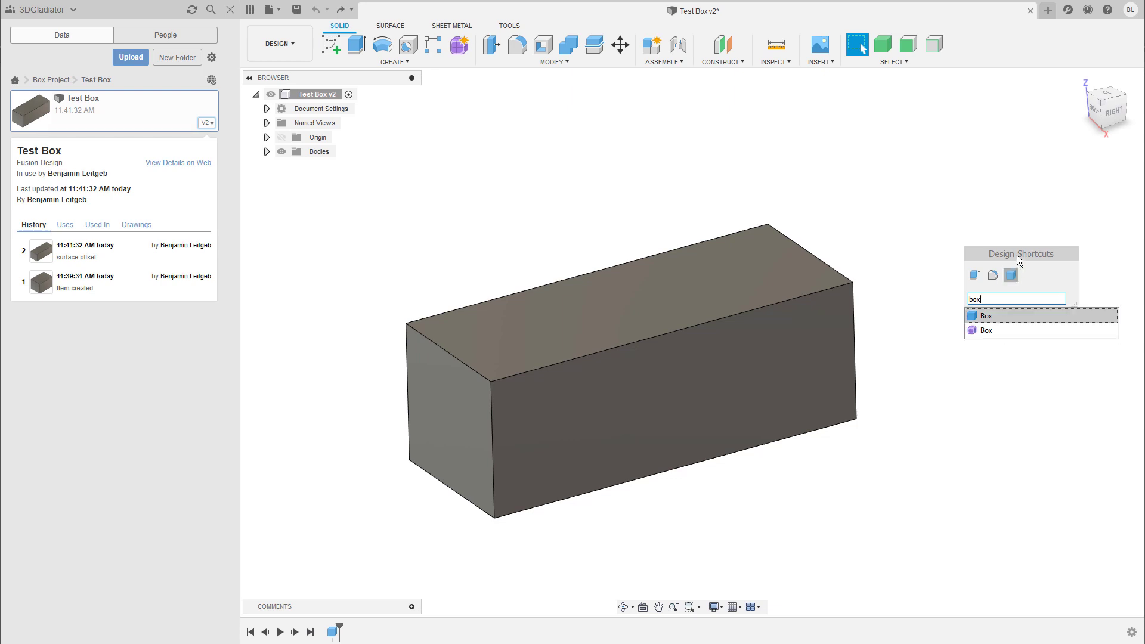
pyautogui.moveTo(999, 252); pyautogui.dragTo(1026, 251)
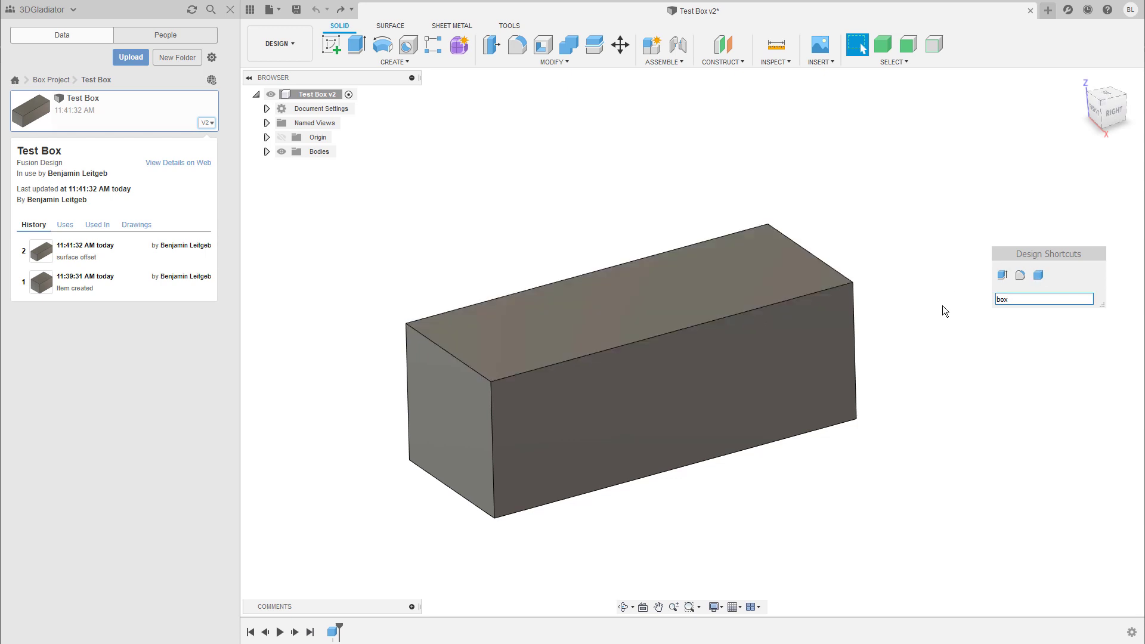
pyautogui.press('Escape')
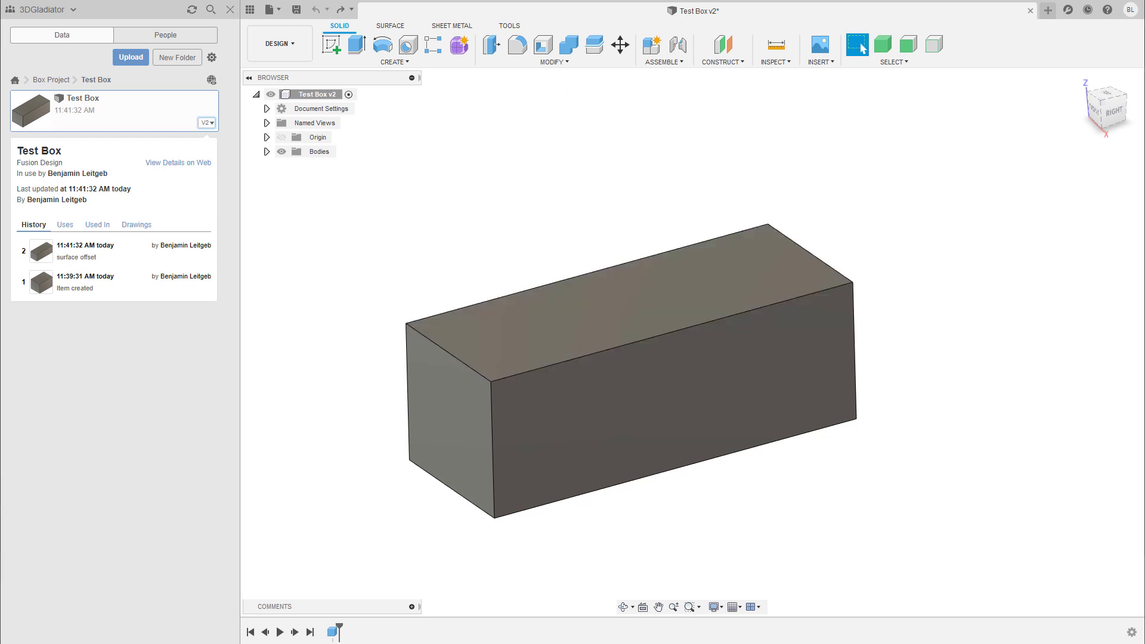
# Assign the keyboard shortcut B to the Box command
pyautogui.click(414, 64)
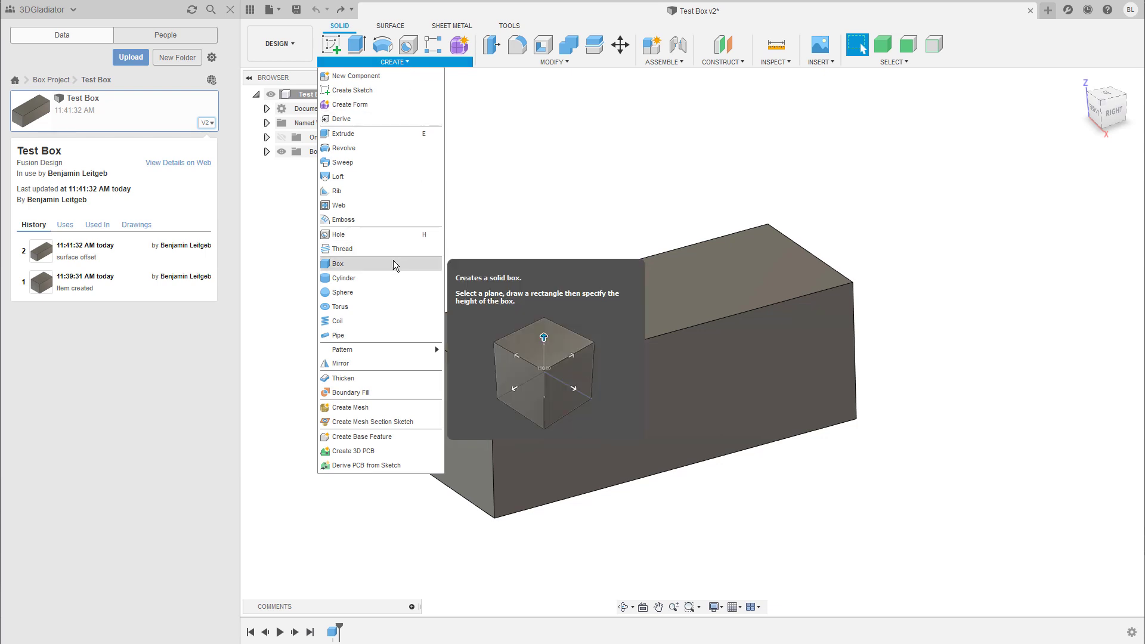
pyautogui.click(436, 264)
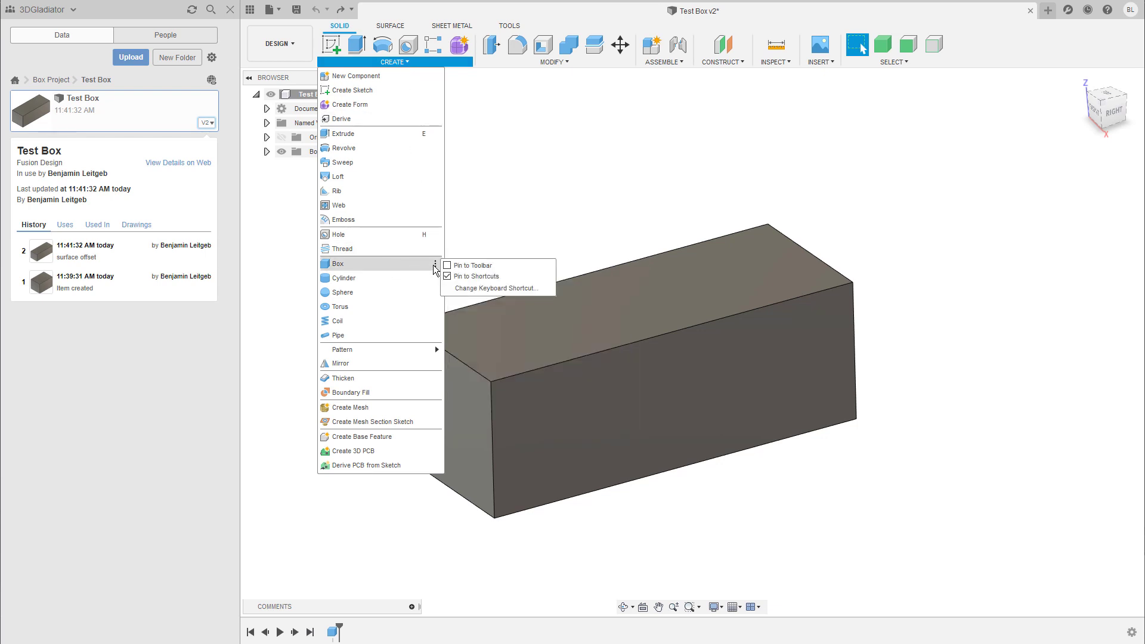
pyautogui.click(488, 289)
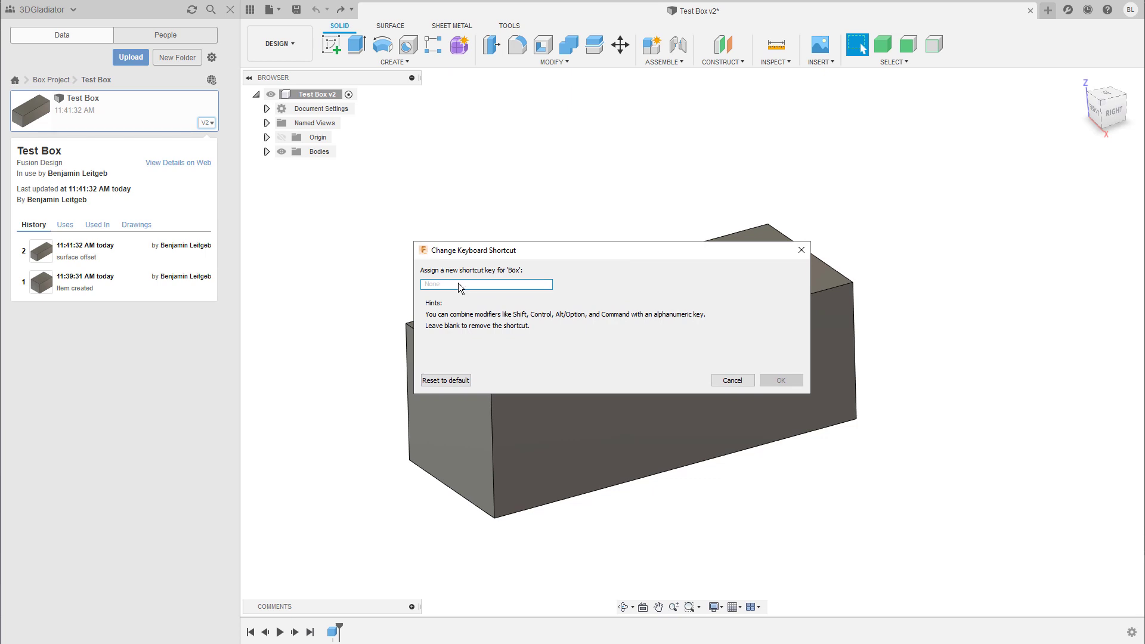
pyautogui.write('b')
pyautogui.click(789, 383)
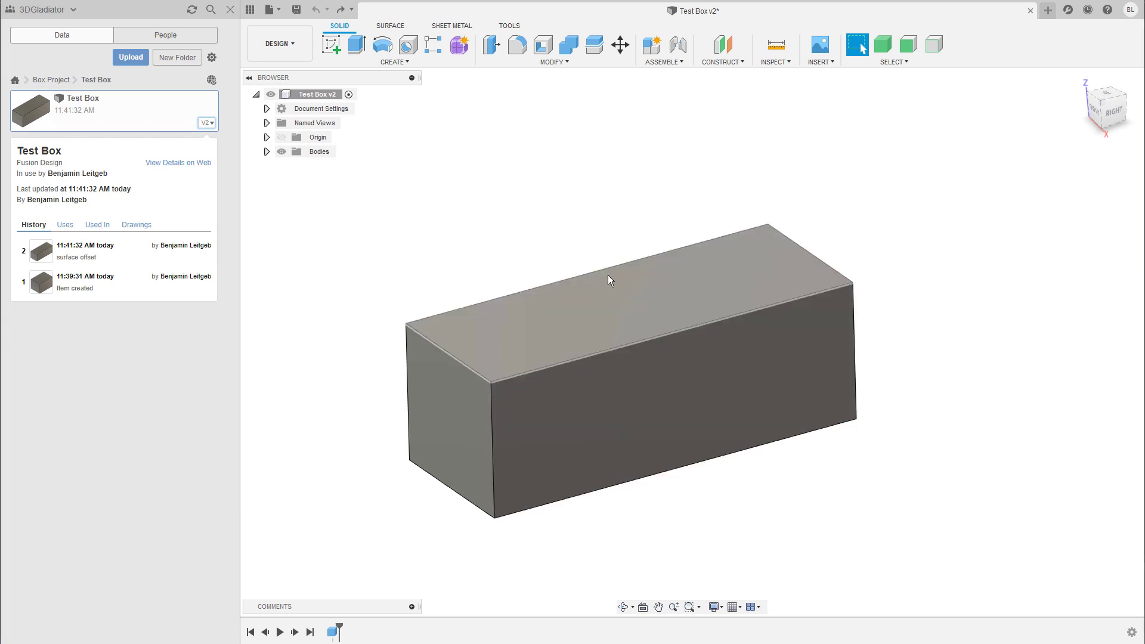
# Sketch a rectangle on the Test Box's top face and join a 25 mm tall box
pyautogui.press('b')
pyautogui.click(710, 293)
pyautogui.click(530, 303)
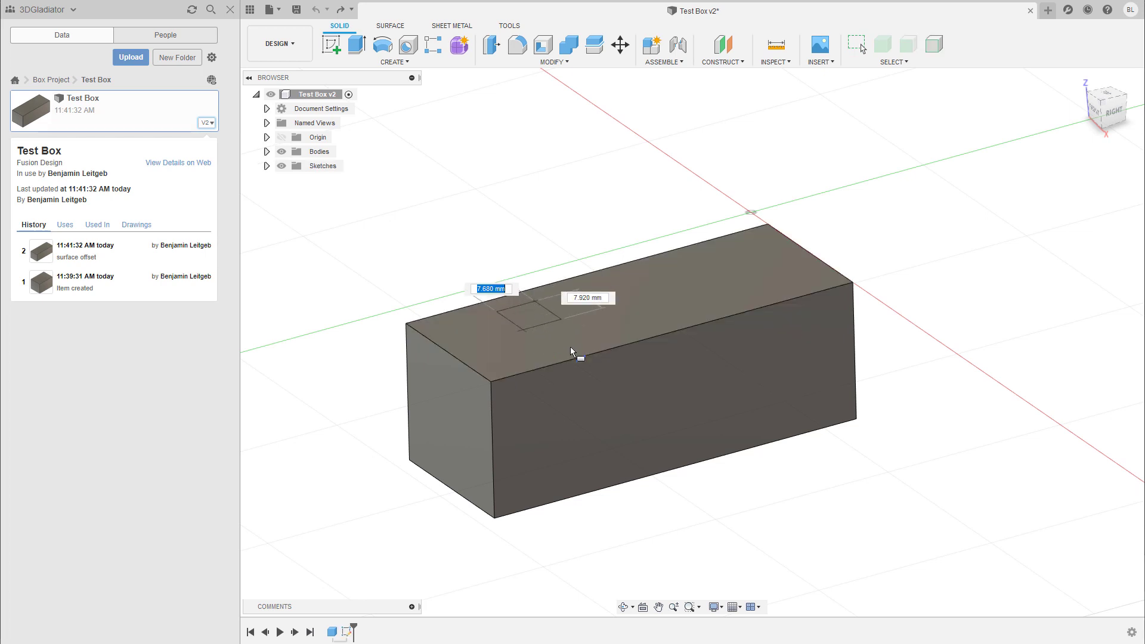
pyautogui.click(713, 313)
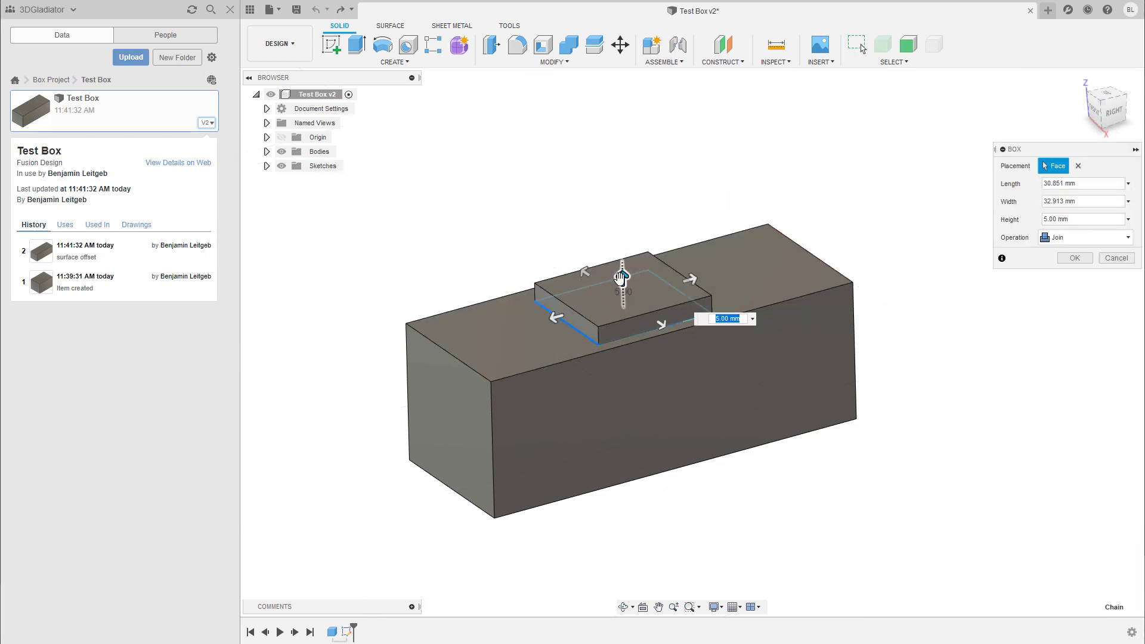
pyautogui.moveTo(622, 274); pyautogui.dragTo(620, 205)
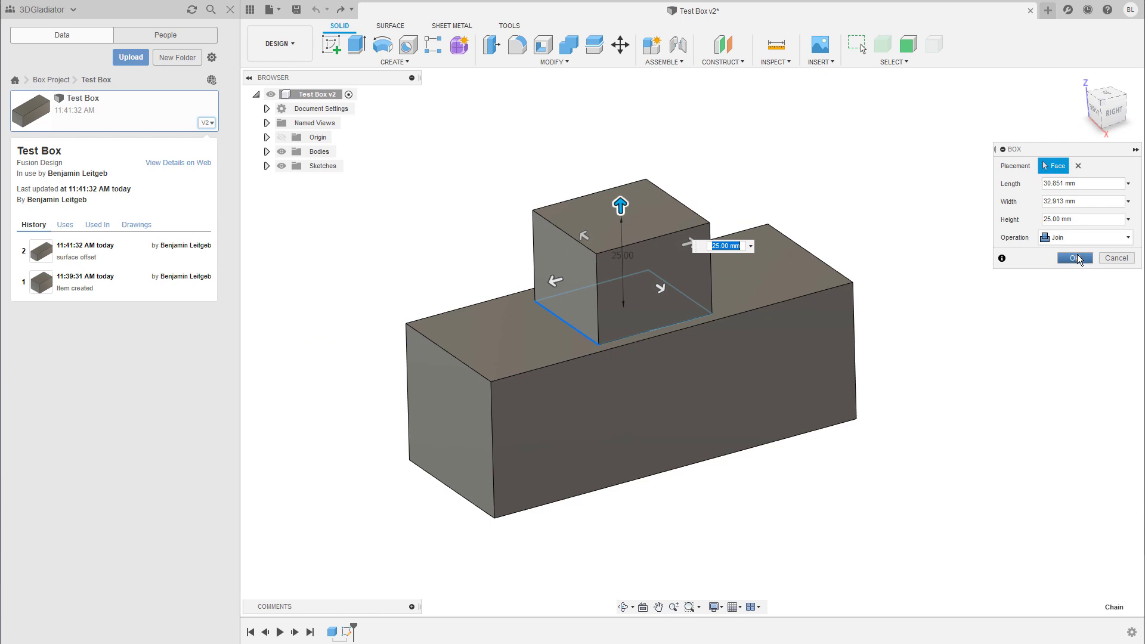
pyautogui.click(1075, 258)
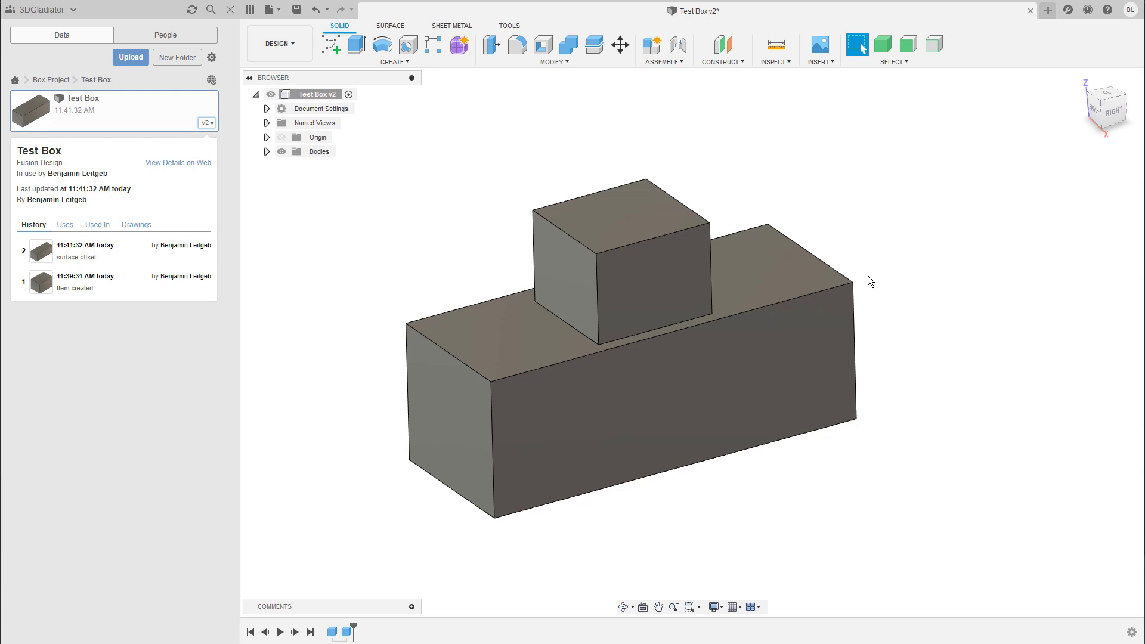
pyautogui.scroll(1, 385, 527)
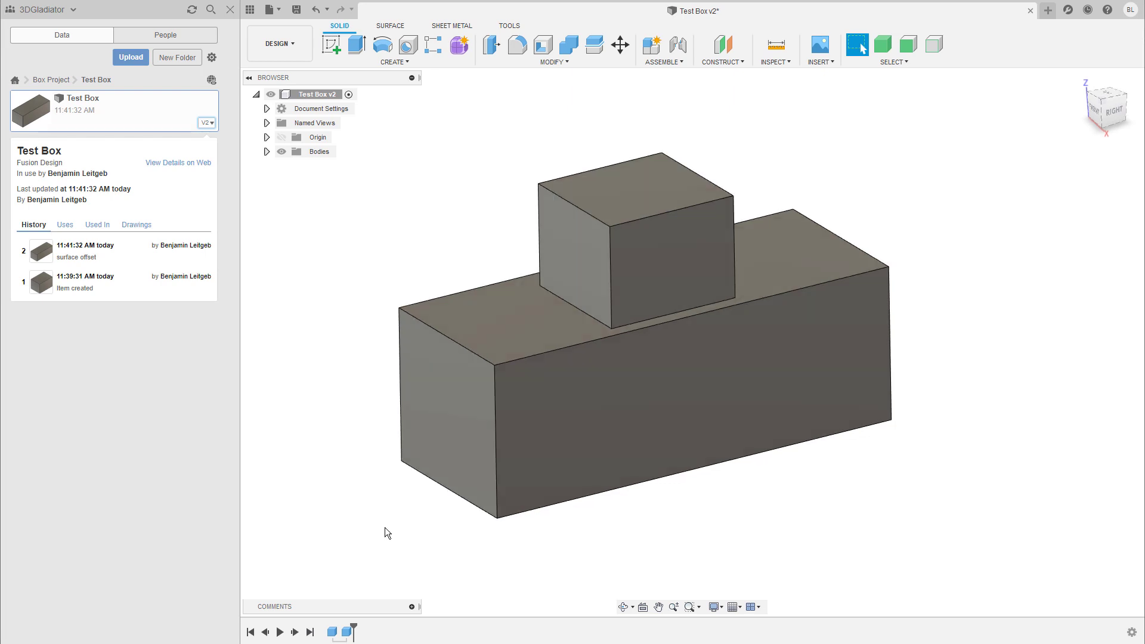